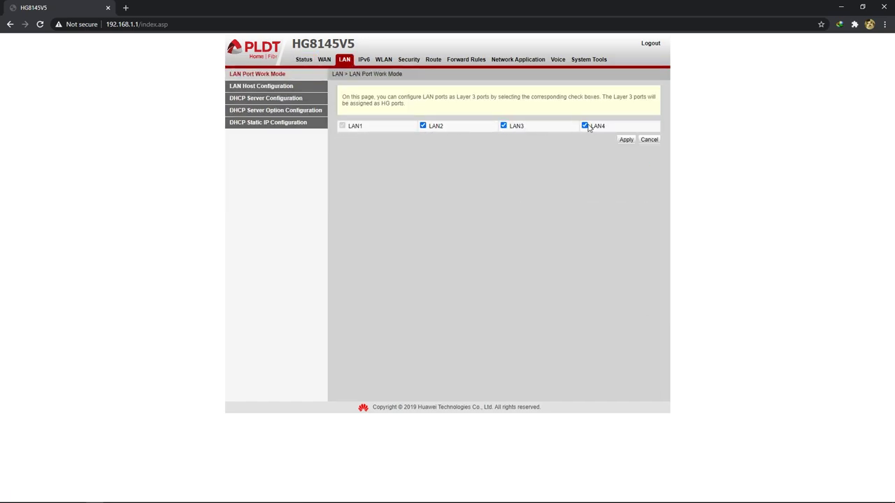
In the DHCP server configuration, disable the primary DHCP server, DHCP relay and Option125
click(266, 98)
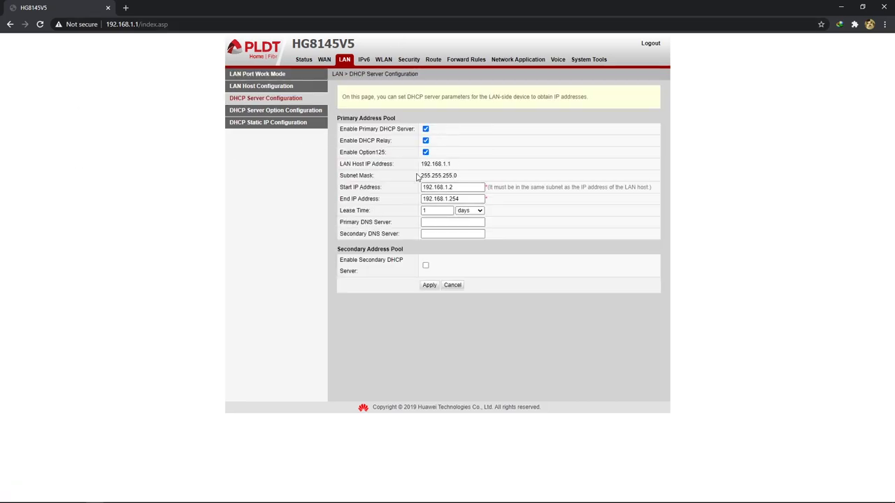
click(425, 151)
click(425, 141)
click(426, 130)
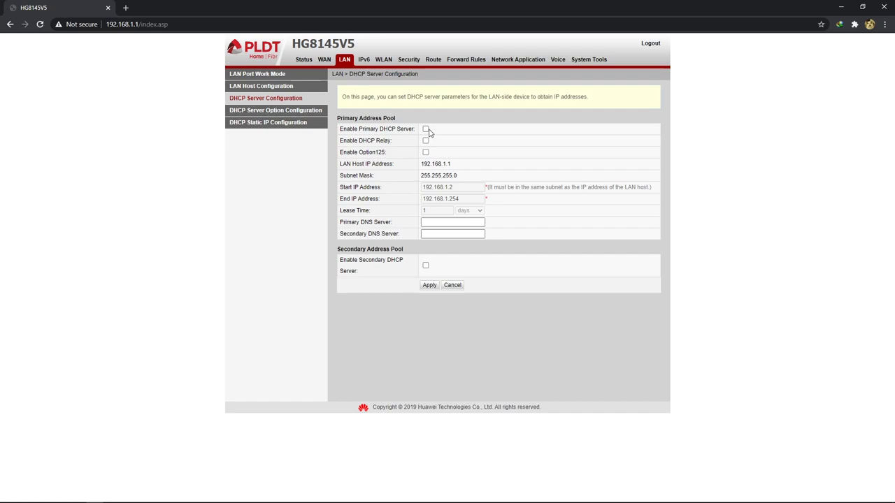
Copy the MAC address and VLAN of the 2_TR069_INTERNET_R_VID_10 connection from the WAN status information
click(305, 59)
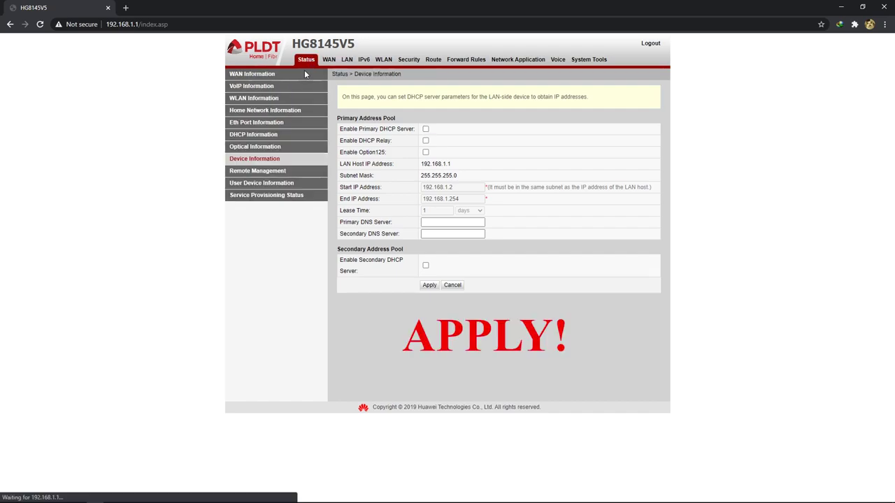
click(287, 74)
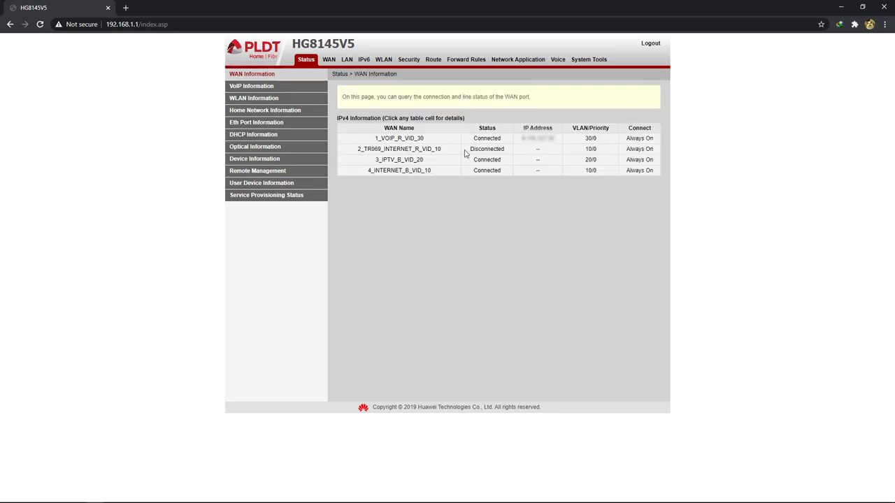
click(416, 149)
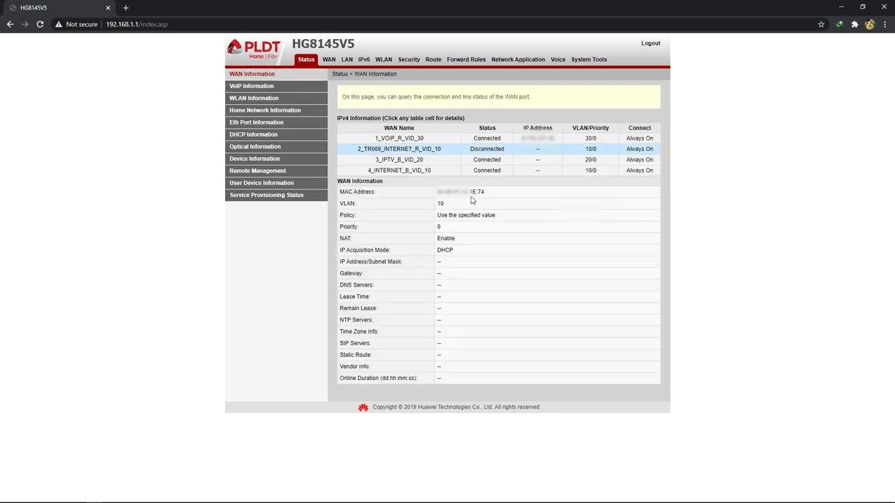
drag(340, 191, 443, 208)
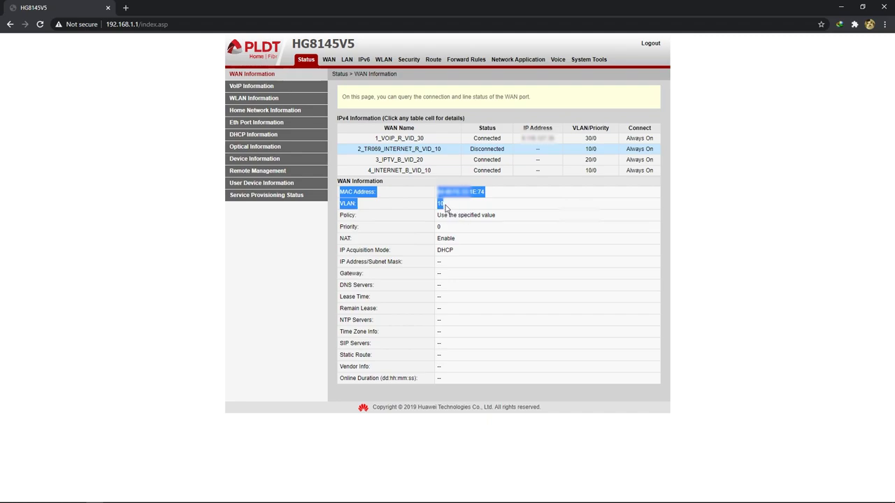
right_click(461, 197)
click(476, 202)
Paste the copied MAC address and VLAN into a new Notepad document, and return to the router page
key(super)
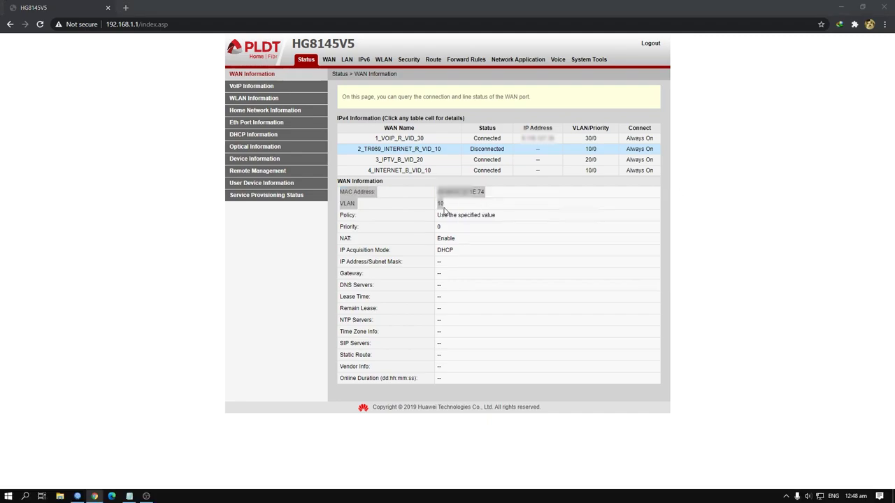
text(no)
key(Return)
key(ctrl+v)
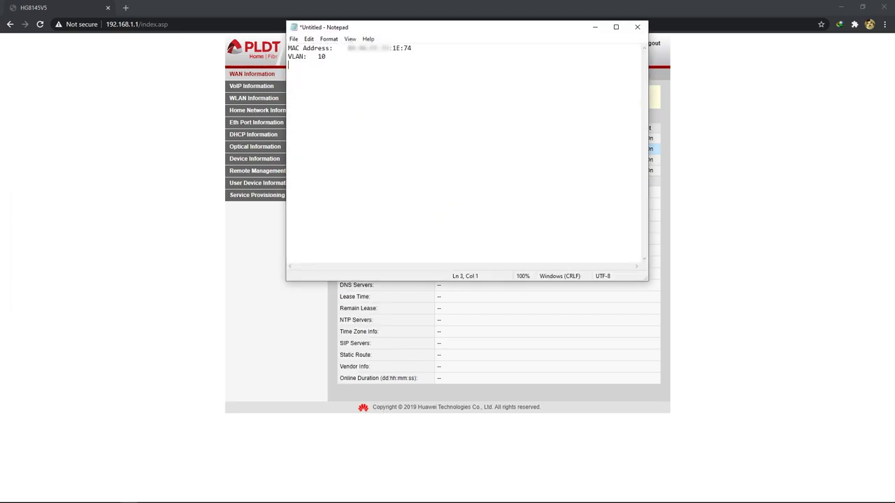
text(TAKE NOTE MO)
click(210, 289)
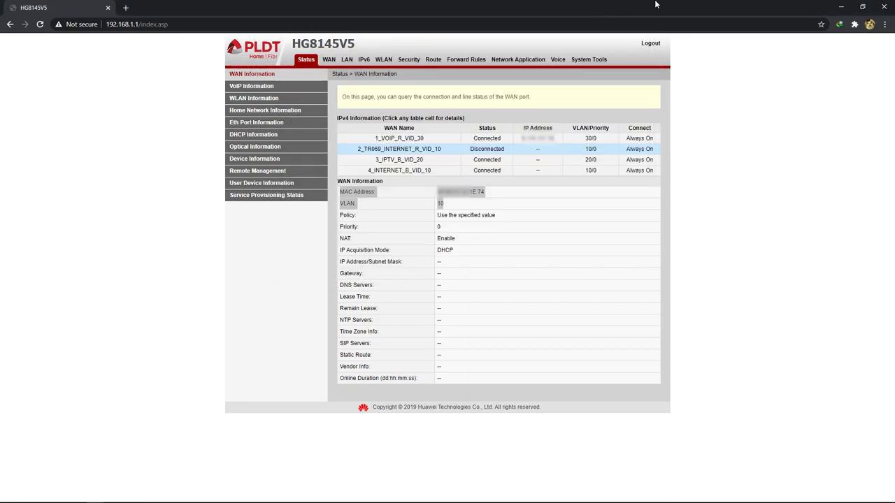
Disable the 2_TR069_INTERNET_R_VID_10 connection in the WAN configuration
click(327, 60)
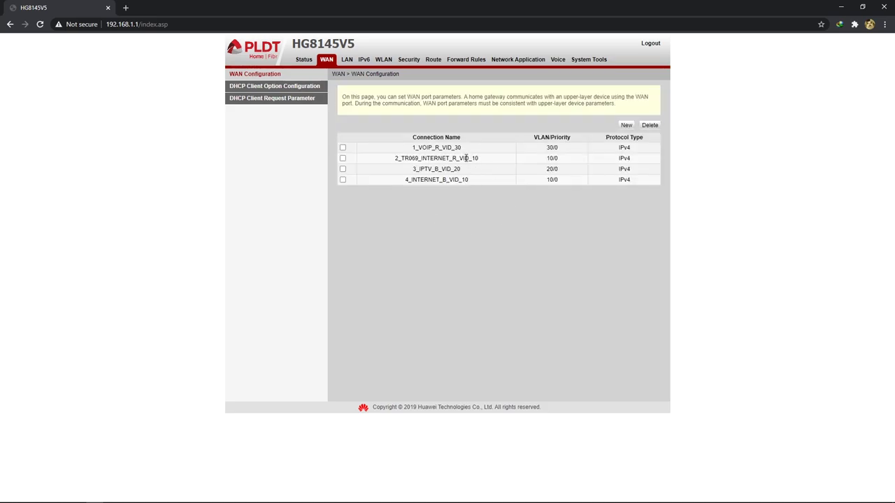
click(467, 158)
click(426, 201)
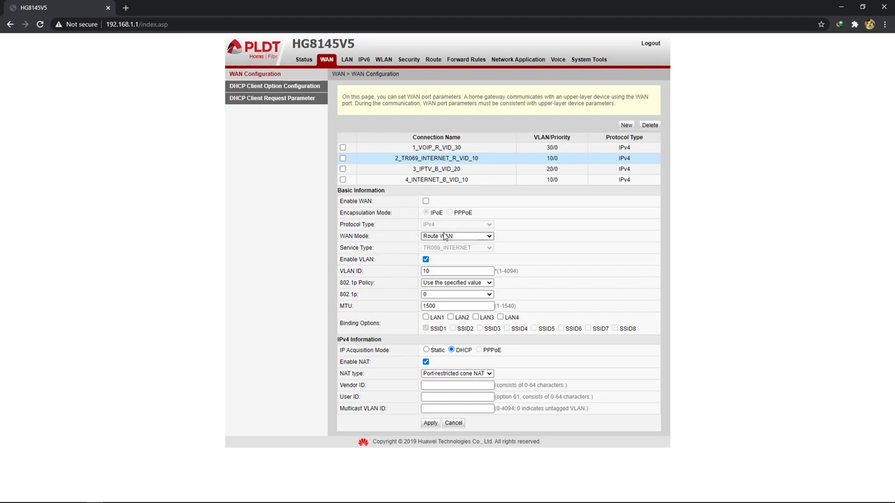
Switch to Paint and paste a screenshot of the WAN configuration page
key(super)
text(paint)
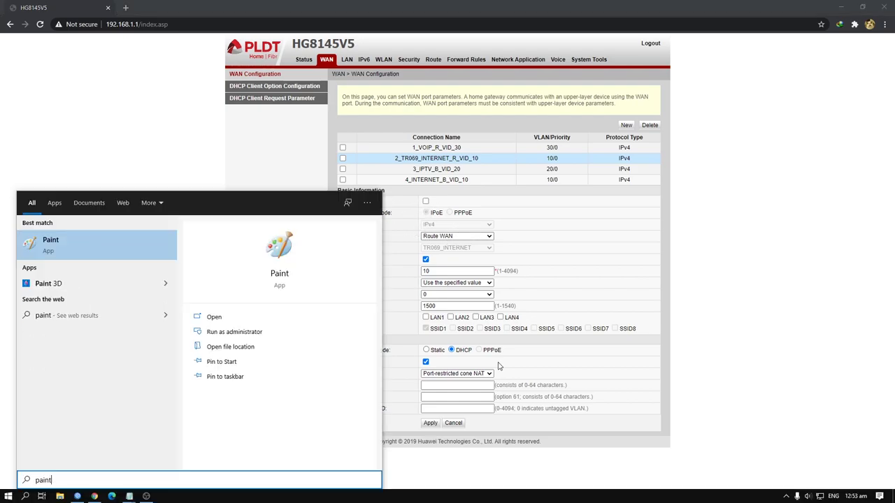
key(Return)
key(ctrl+v)
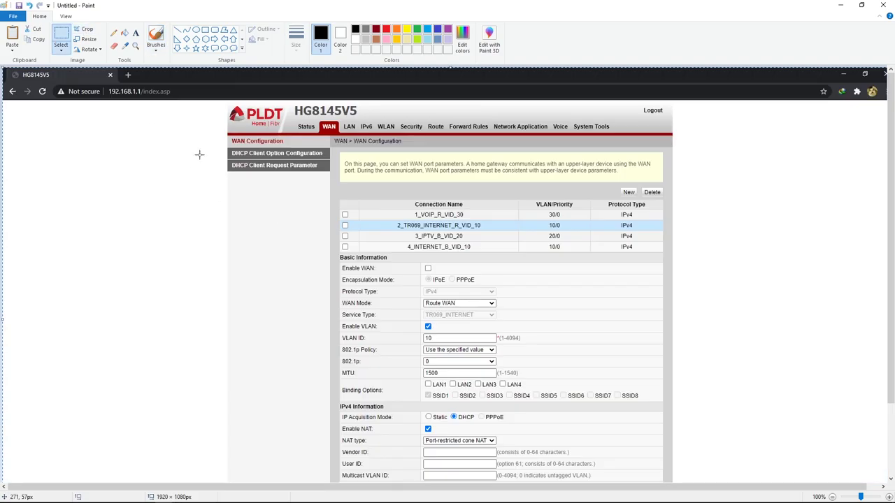
Cut the connection list and WAN settings area out of the screenshot and paste it into a new image
scroll(334, 140, down, 3)
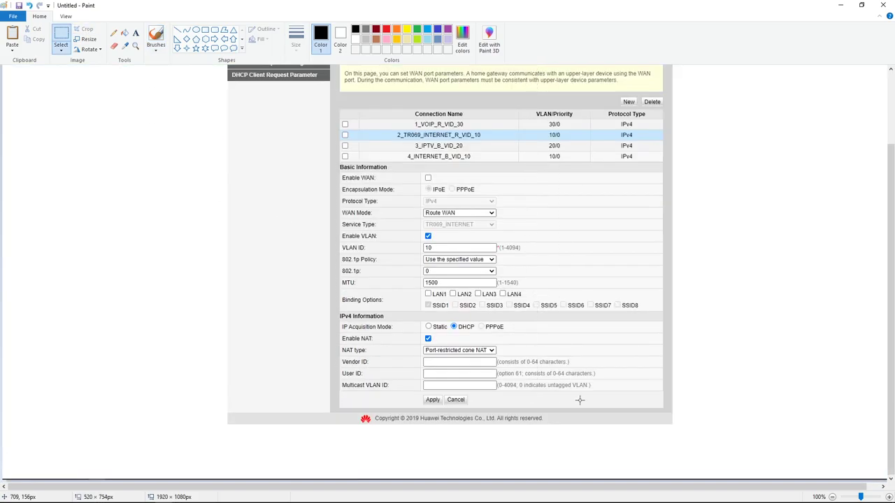
right_click(628, 353)
click(641, 354)
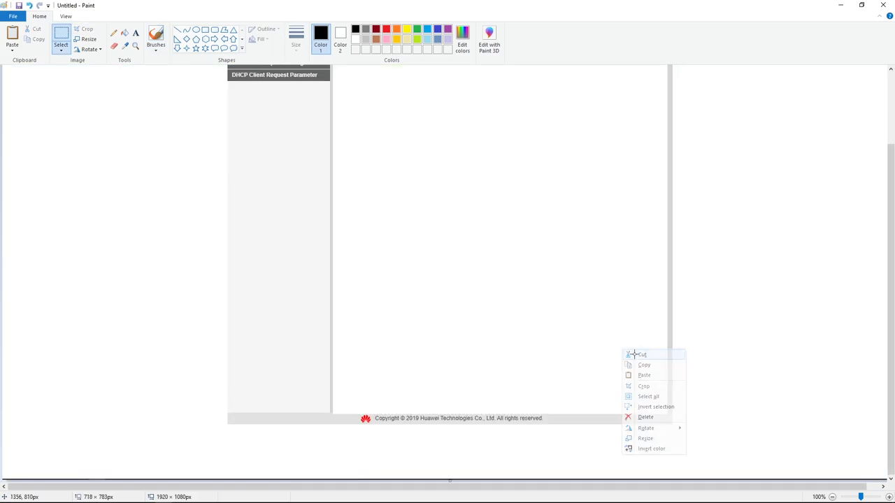
key(ctrl+n)
key(ctrl+v)
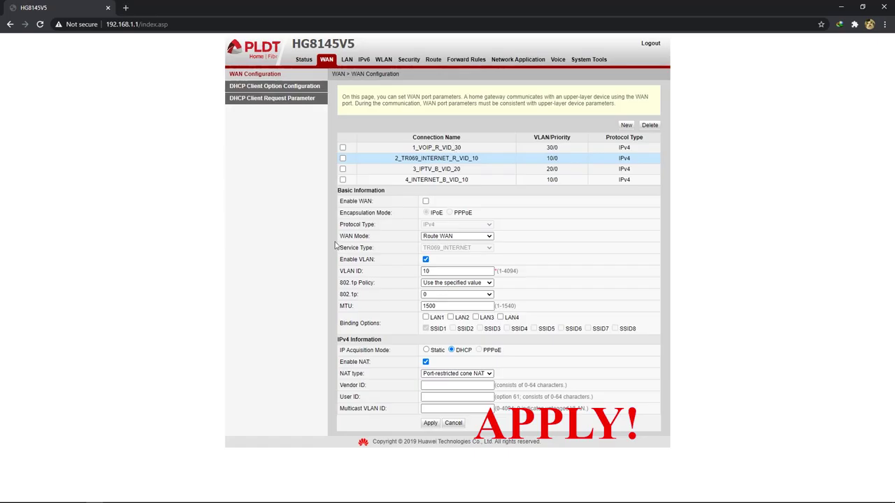
Start a new WAN connection with protocol type IPv4, WAN mode Route WAN and service type INTERNET
click(241, 74)
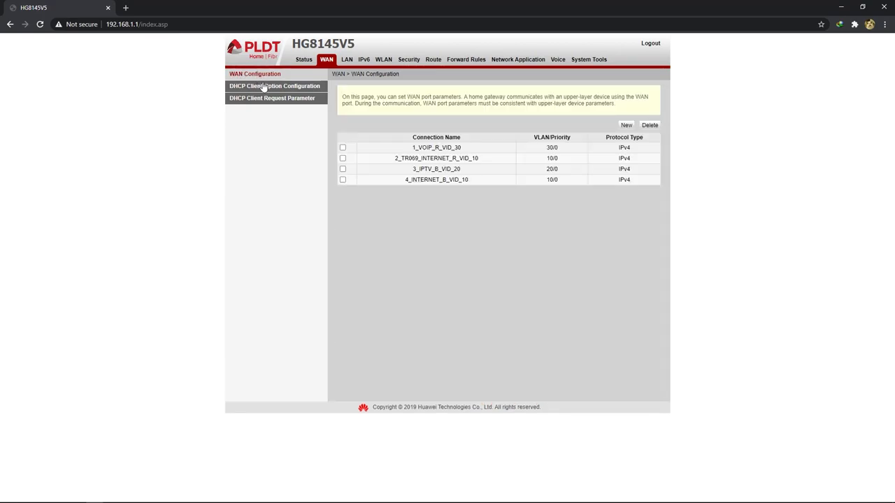
click(625, 125)
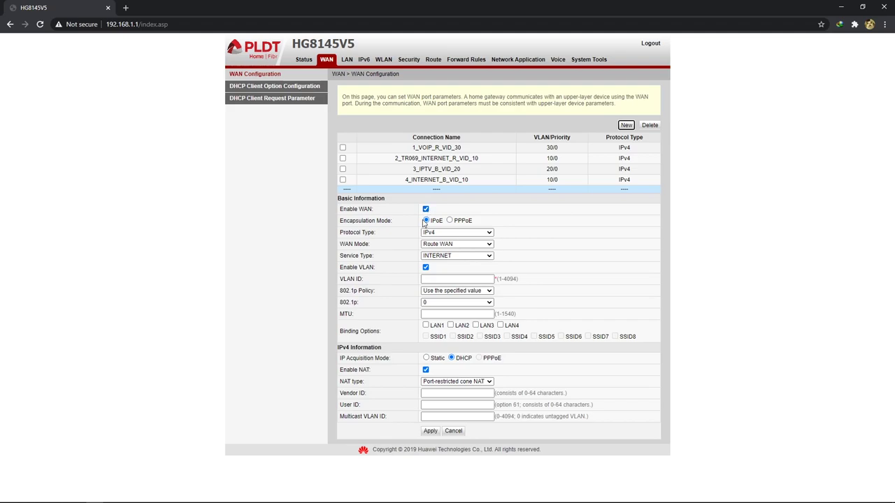
click(434, 233)
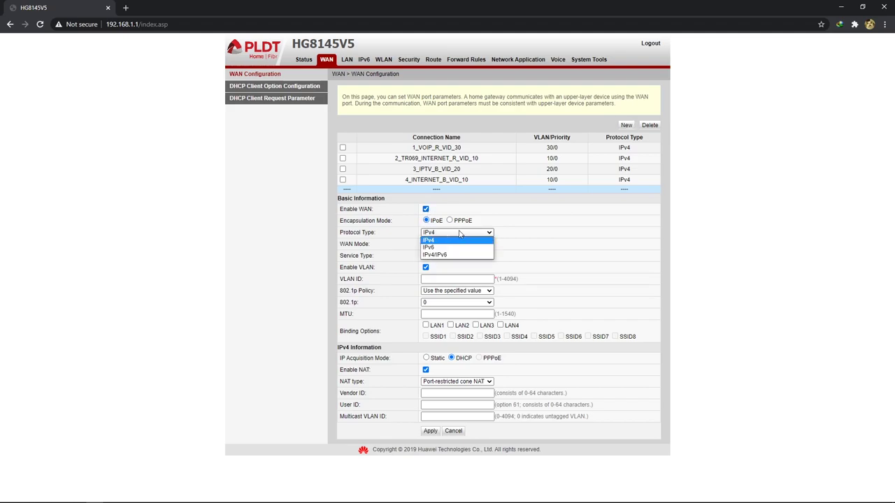
click(458, 239)
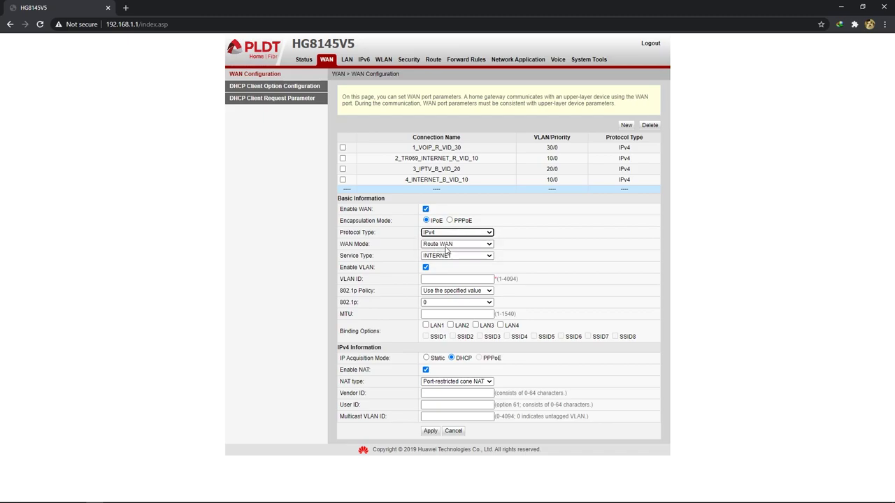
click(446, 247)
click(455, 254)
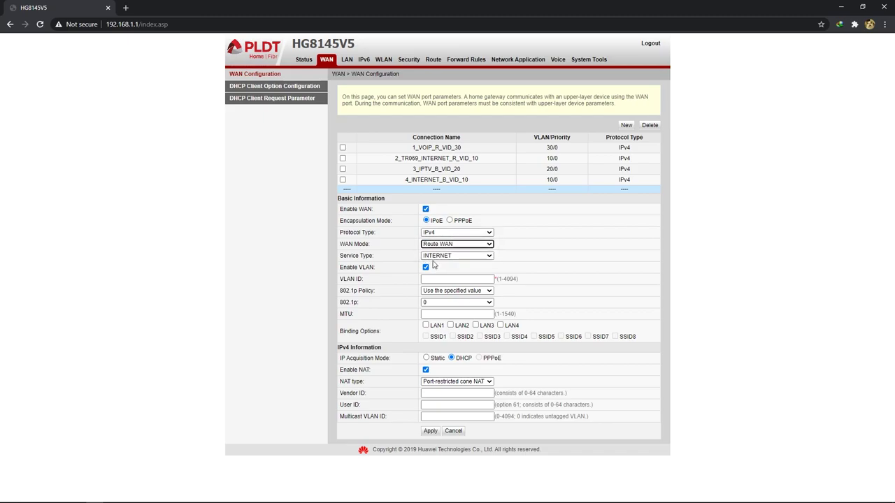
click(434, 257)
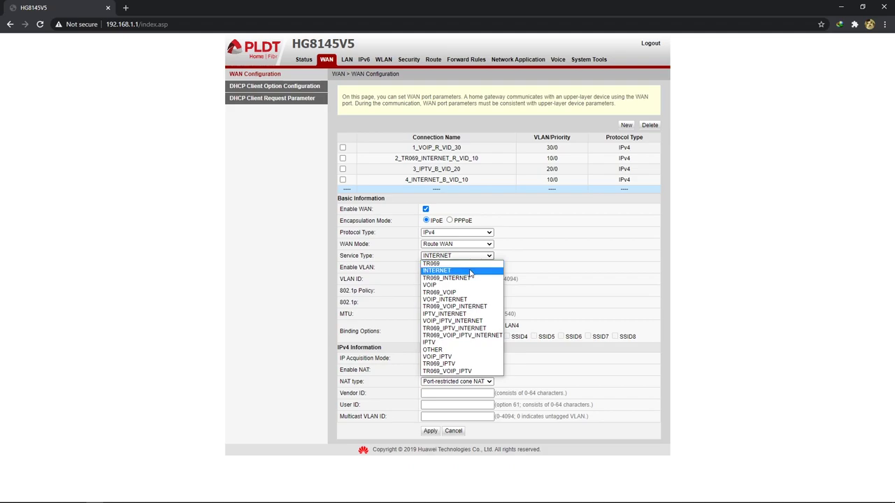
click(458, 271)
Set the new connection's VLAN ID to 10 and MTU to 1500, bind it to LAN1, and apply the settings
click(428, 278)
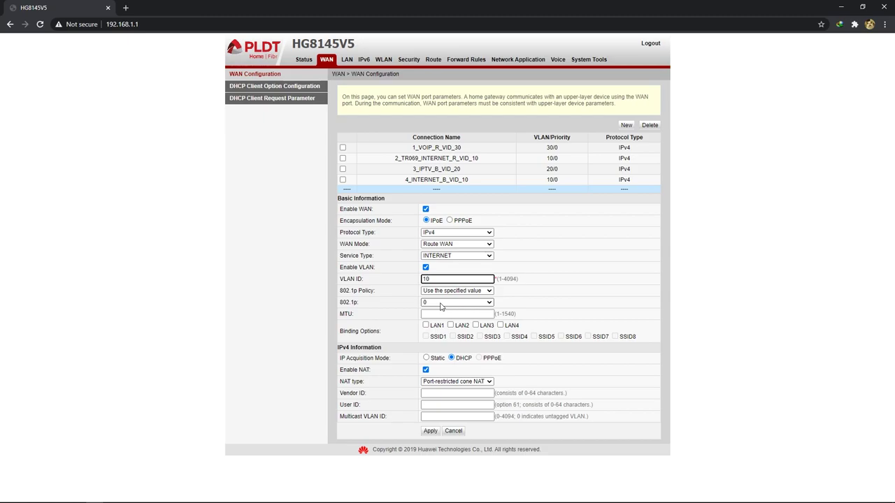
click(444, 315)
click(425, 325)
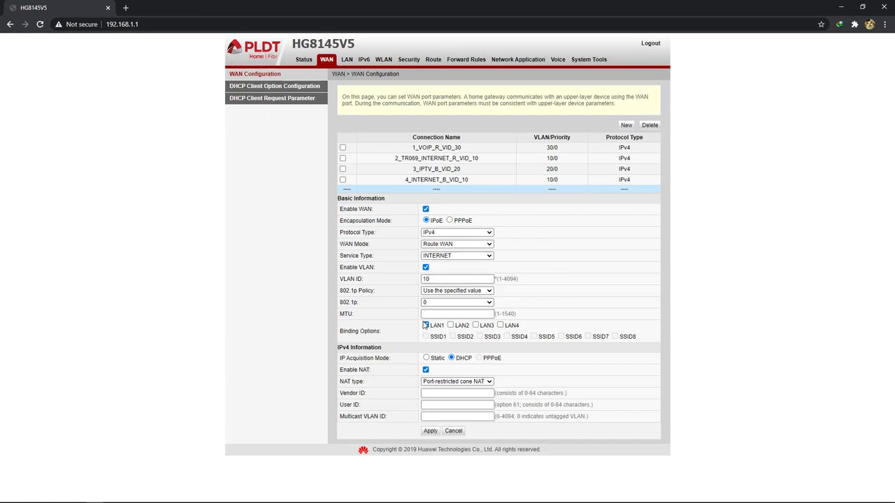
click(441, 314)
click(430, 432)
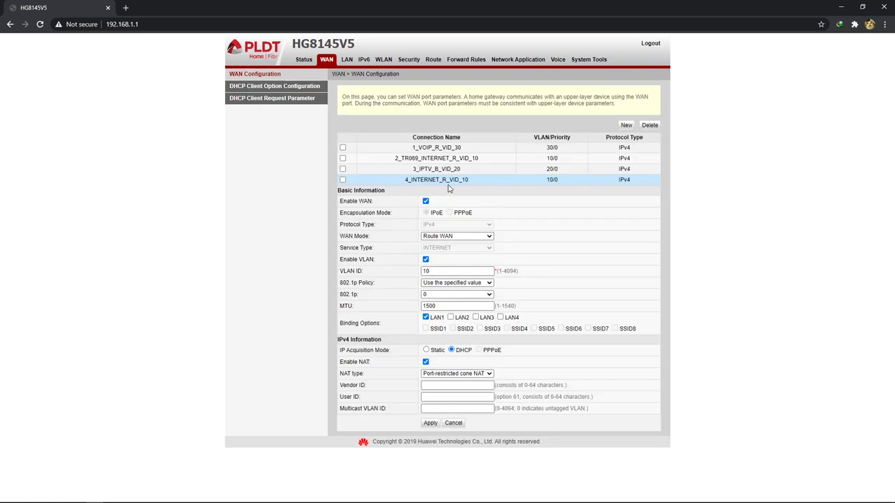
Copy the MAC address and VLAN of the 4_INTERNET_R_VID_10 connection from the WAN status information
click(305, 59)
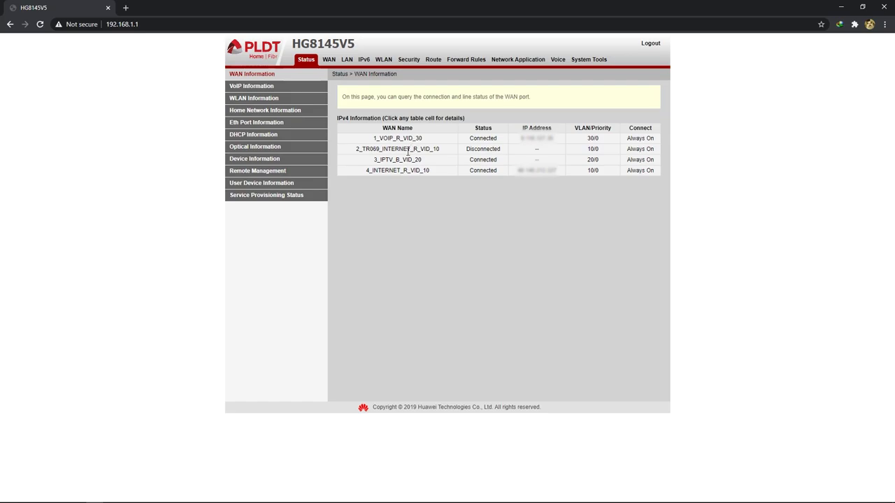
click(409, 170)
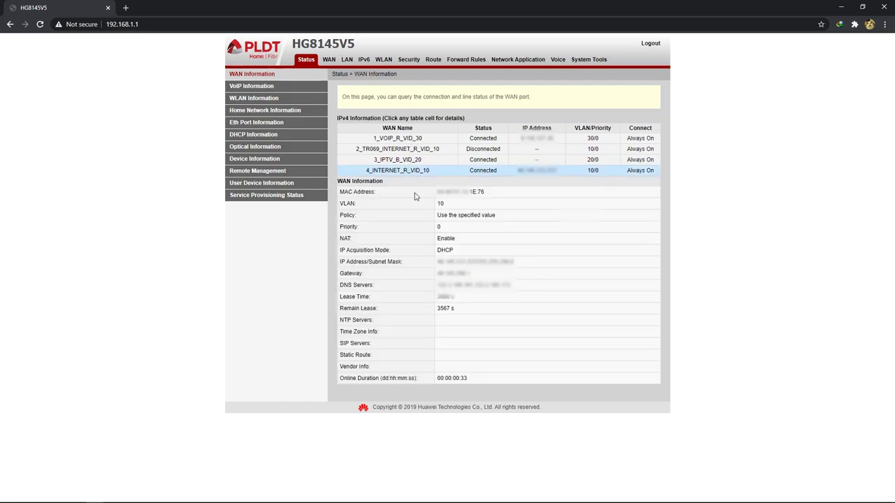
drag(437, 193, 525, 309)
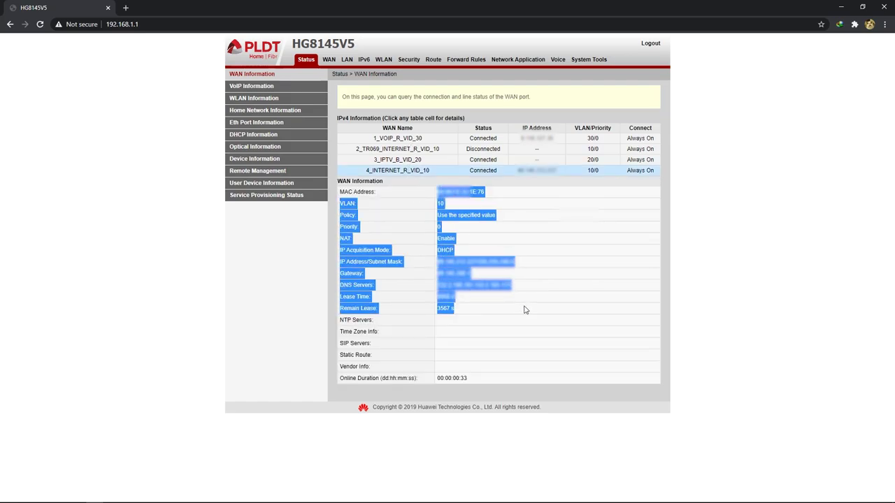
click(538, 307)
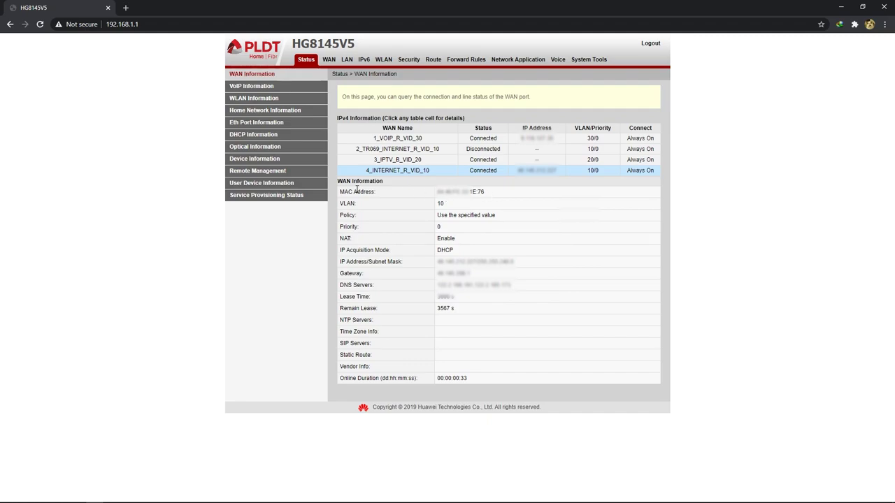
drag(340, 191, 500, 202)
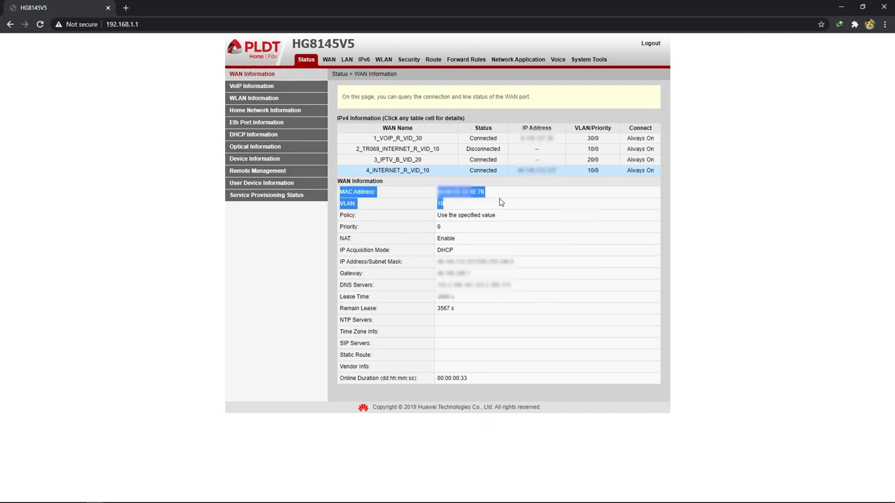
right_click(460, 198)
click(484, 197)
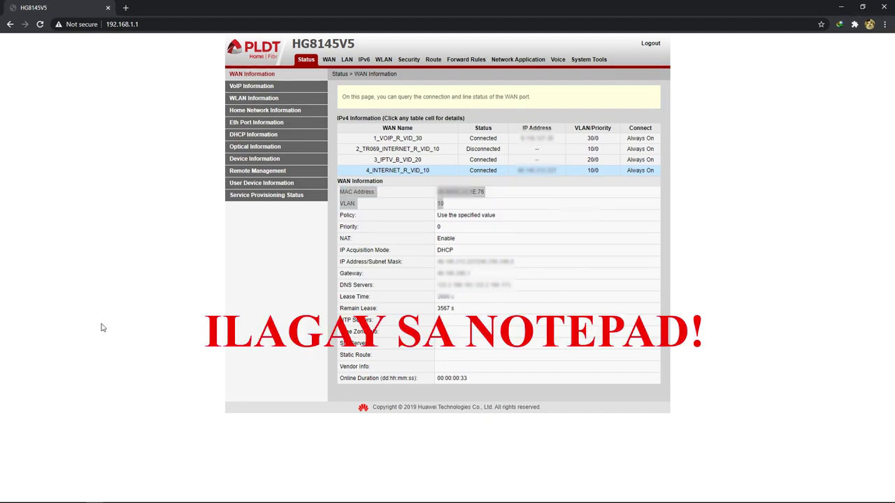
click(436, 245)
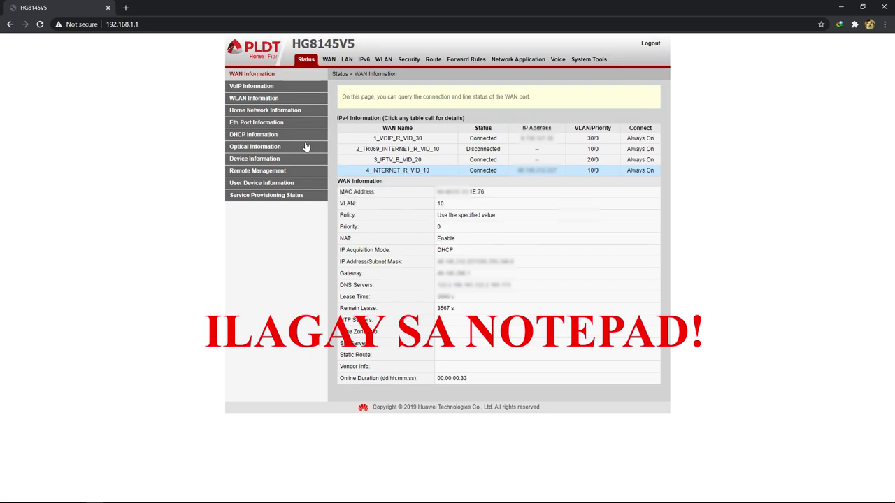
Switch the 4_INTERNET_R_VID_10 WAN connection to Bridge WAN mode with Enable WAN on, and apply the settings
click(328, 60)
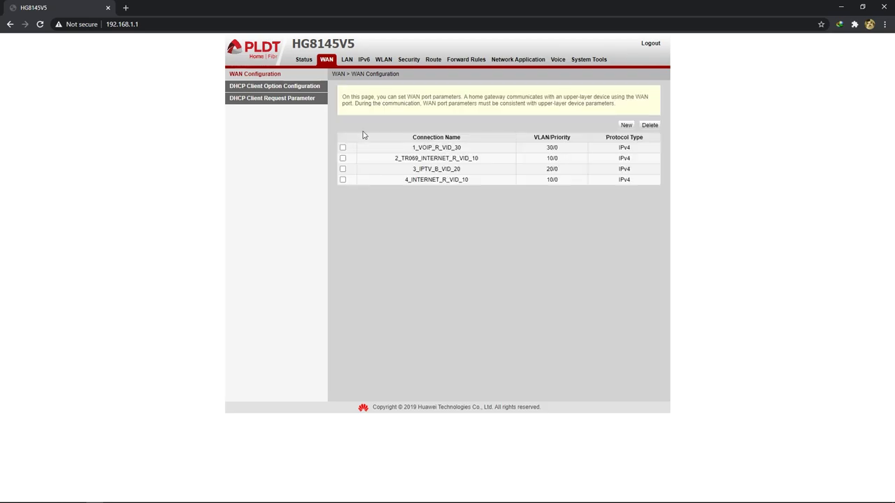
click(433, 180)
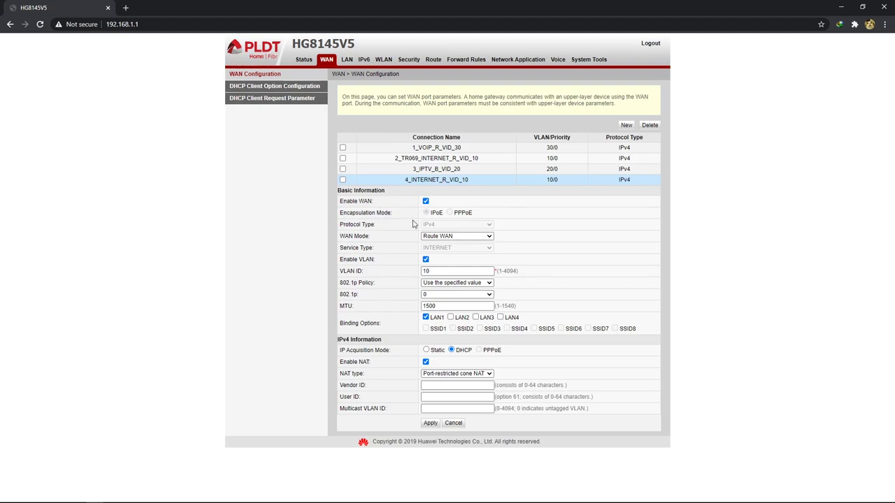
click(426, 201)
click(448, 237)
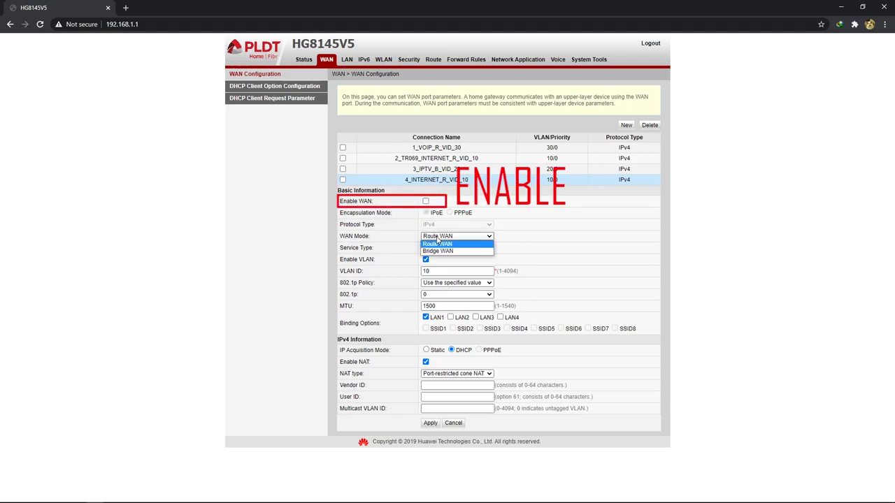
click(464, 252)
click(430, 353)
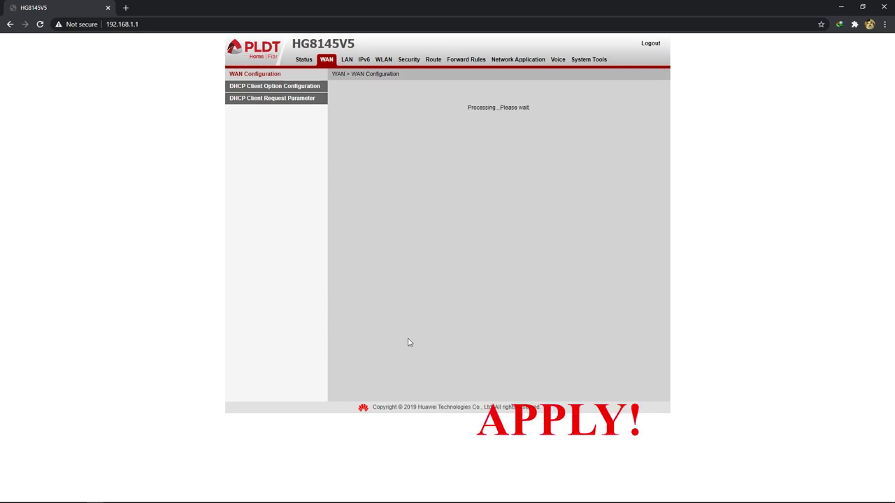
Check the 4_INTERNET_B_VID_10 connection's details in the WAN status information and log out of the router
click(305, 60)
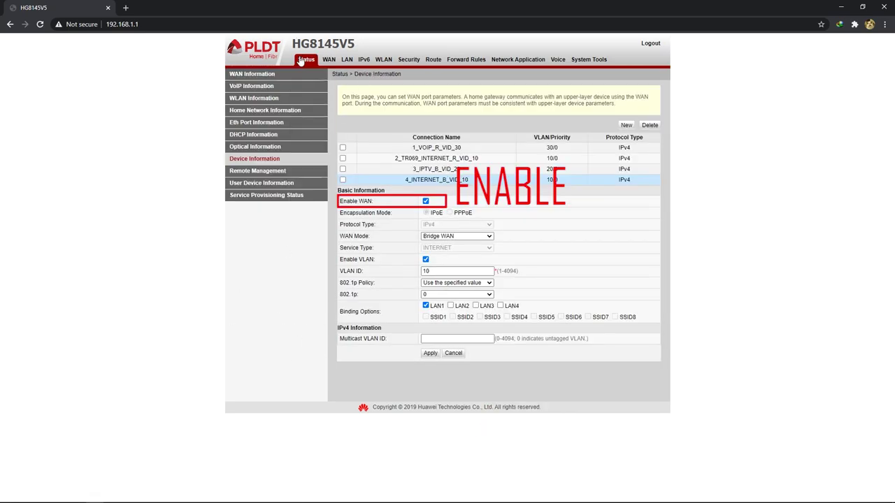
click(276, 77)
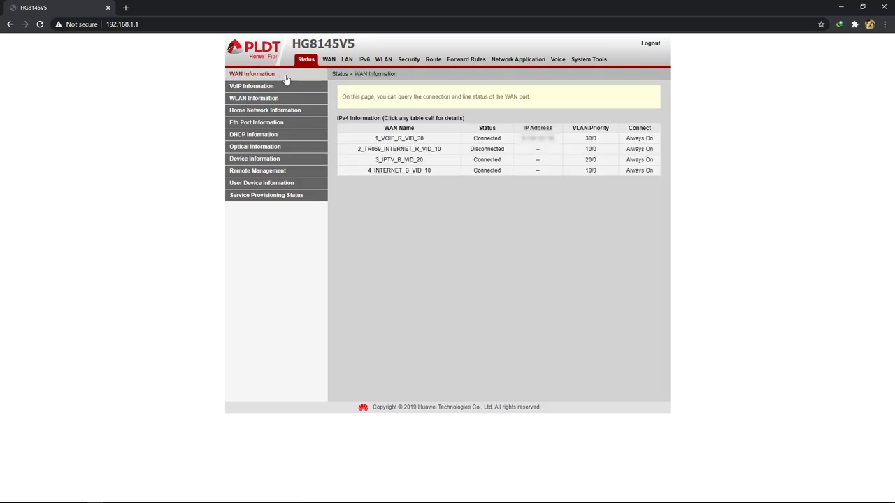
click(383, 170)
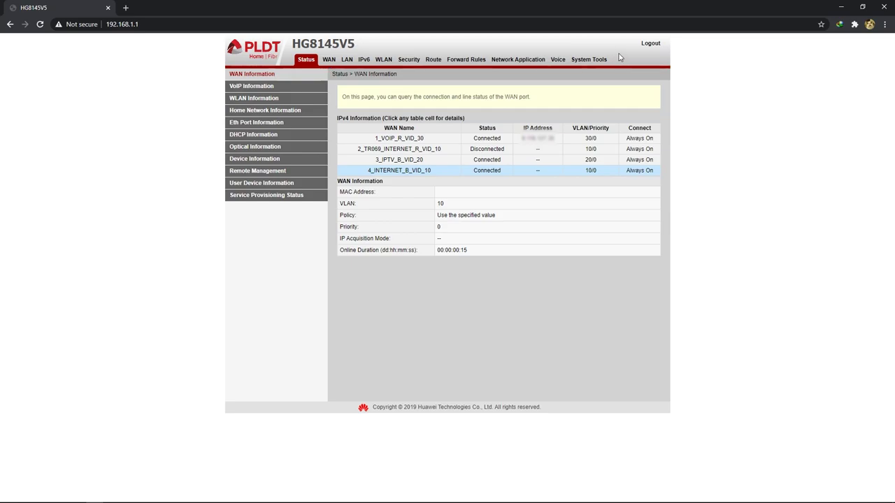
click(650, 44)
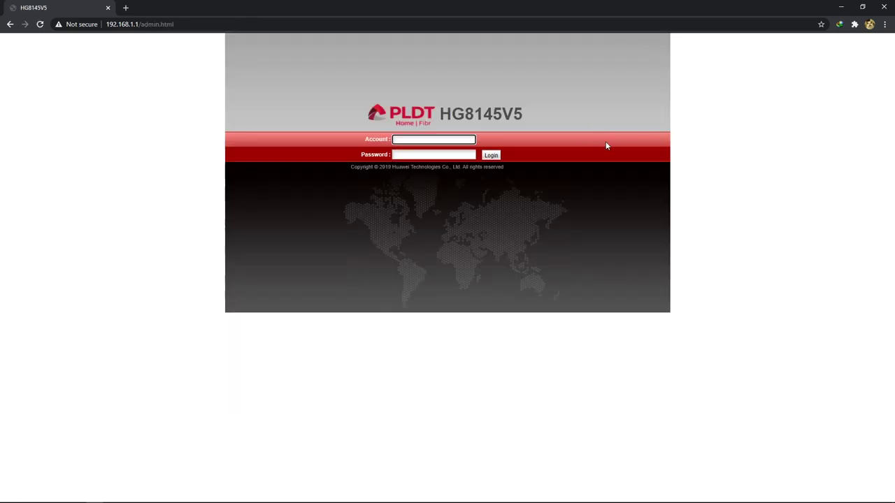
Switch to WinBox and check the outgoing interface and action of the srcnat masquerade NAT rule for PLDT
key(alt+Tab)
key(Tab)
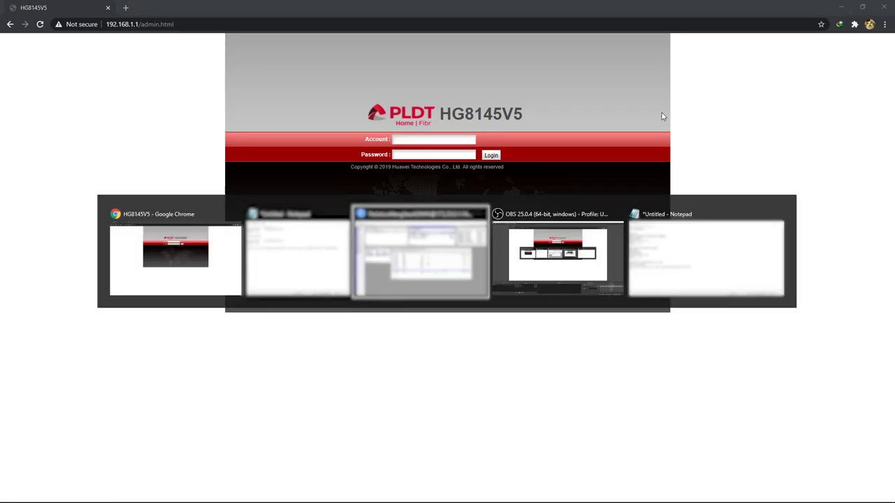
click(303, 376)
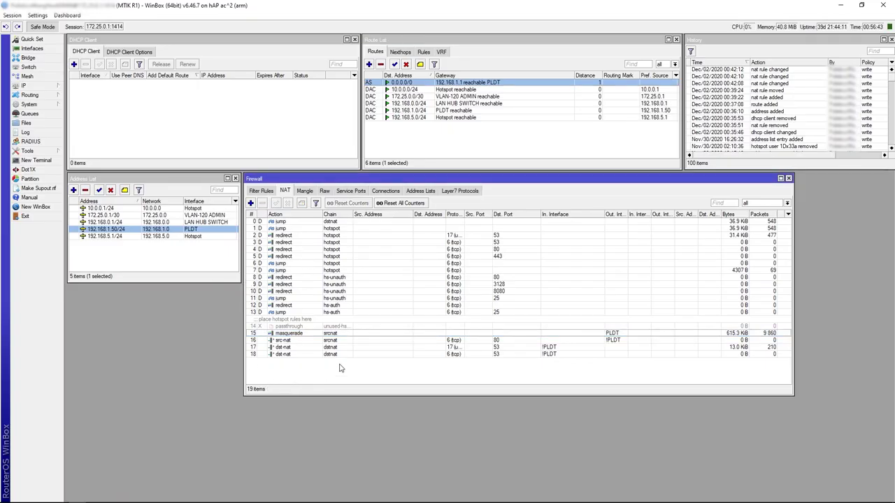
double_click(352, 330)
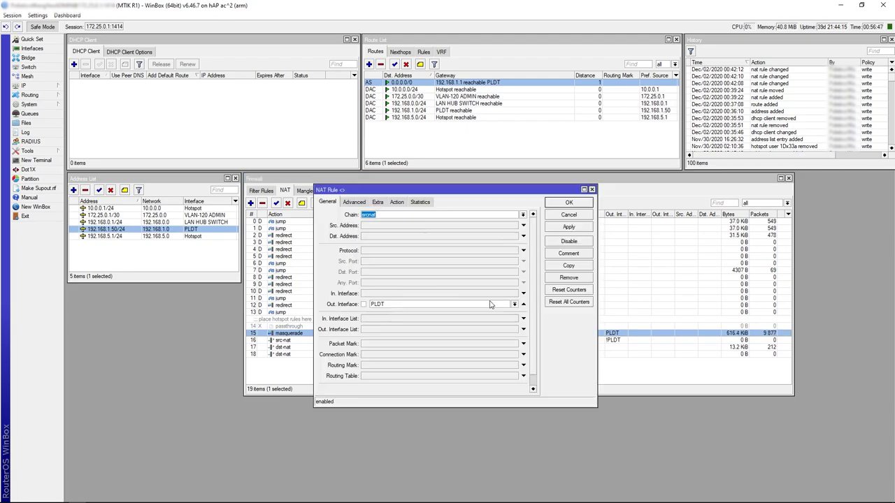
click(378, 202)
click(396, 202)
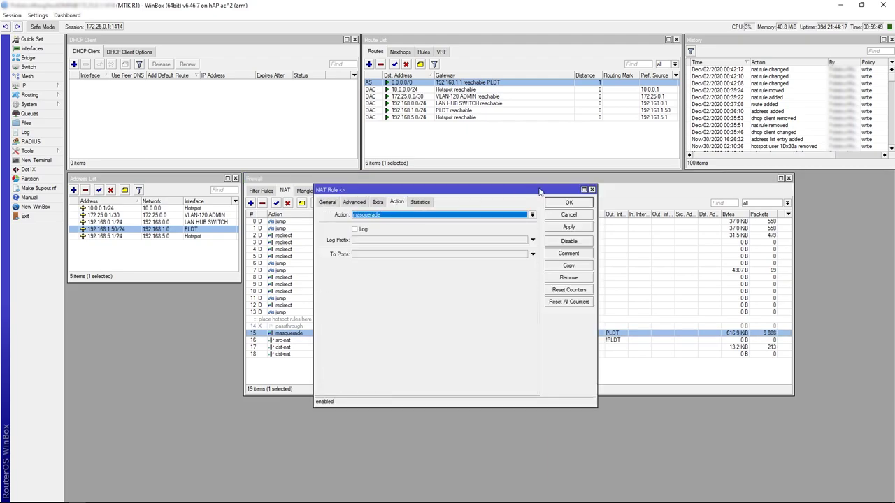
click(589, 205)
Delete the PLDT interface's 192.168.1.50/24 address and the 0.0.0.0/0 default route via 192.168.1.1
click(196, 265)
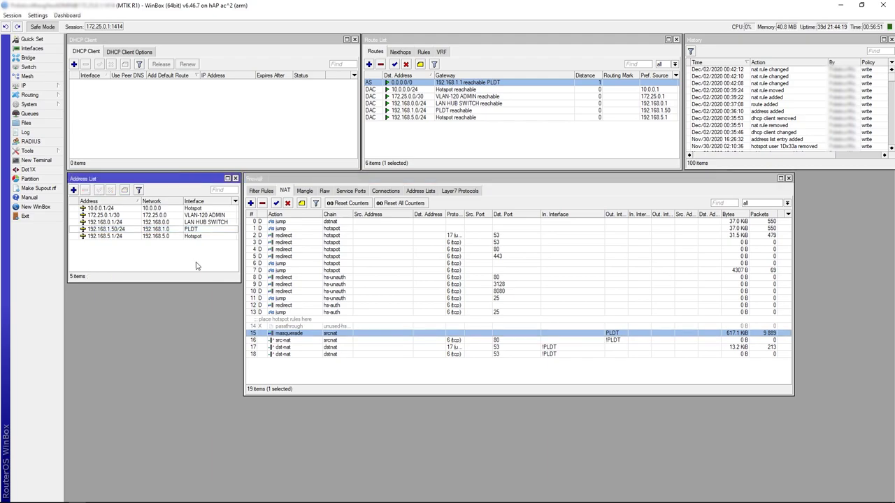
click(207, 229)
key(Delete)
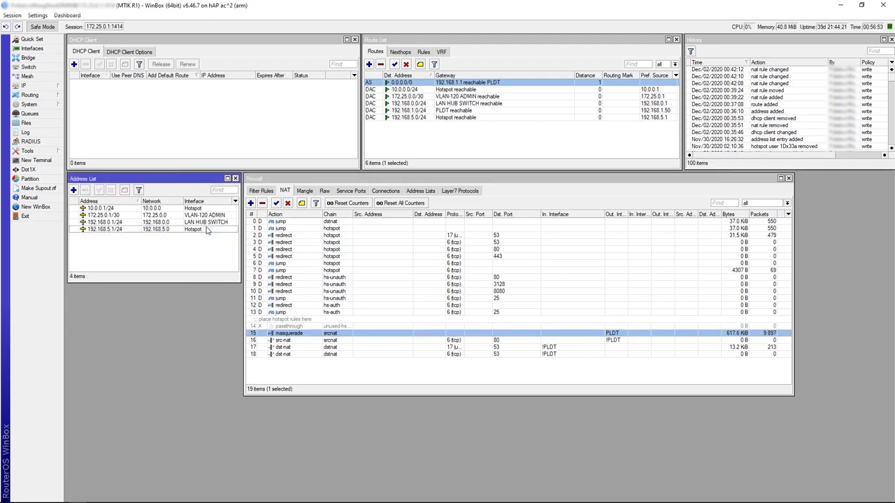
click(505, 89)
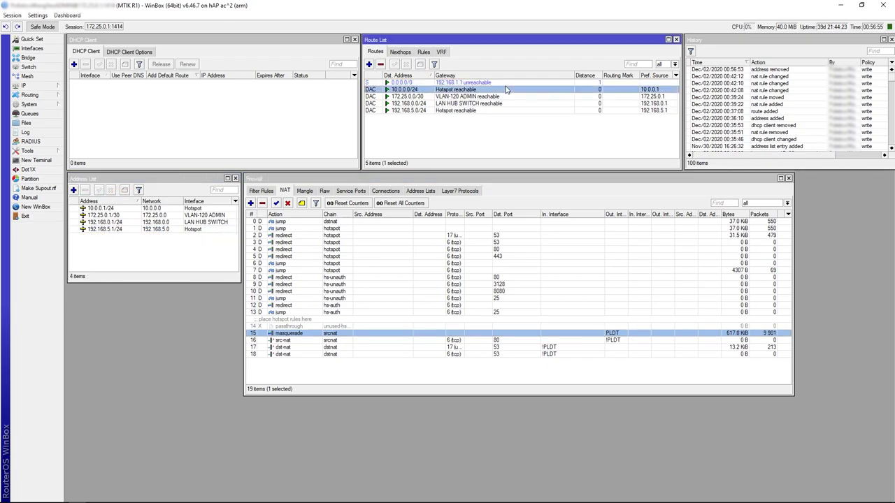
click(507, 83)
key(Delete)
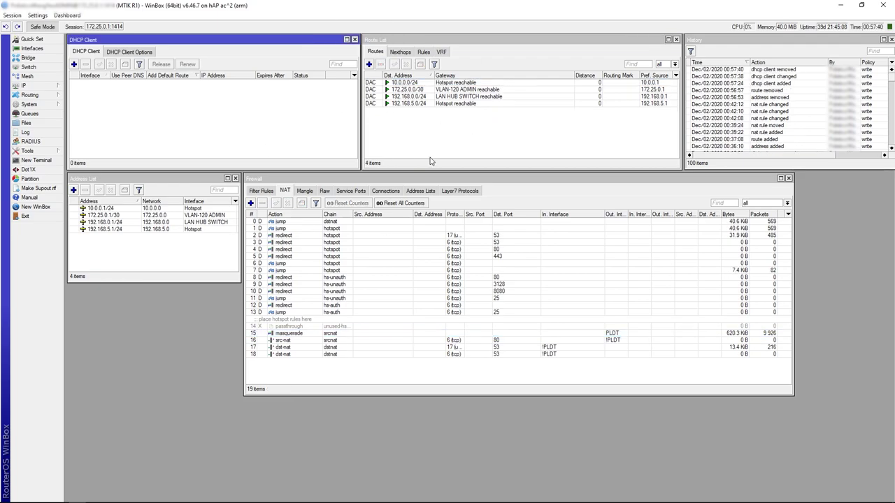
click(353, 383)
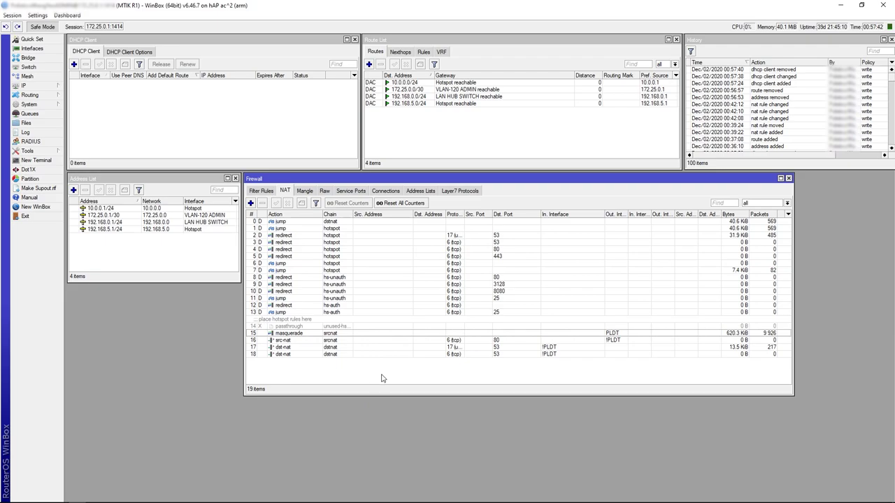
Switch to the Notepad notes and copy the "/interface ethernet set PLDT mac-address" command line with its MAC address
key(alt+Tab)
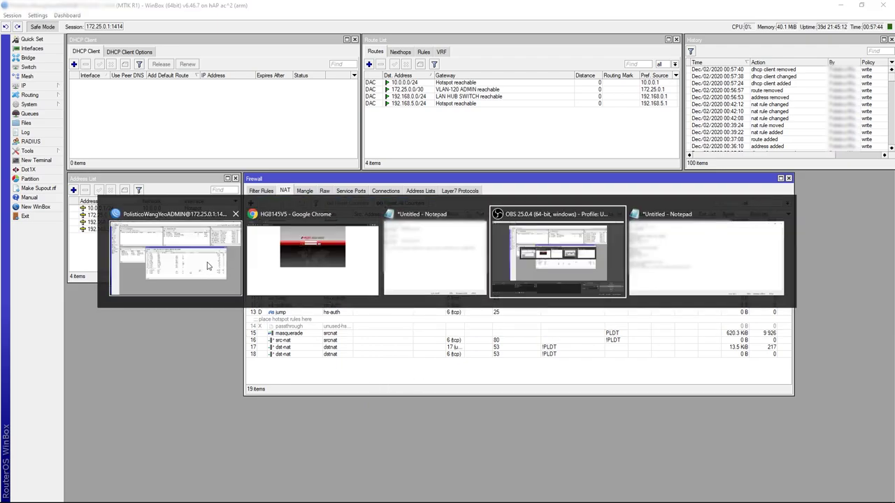
drag(250, 199, 393, 139)
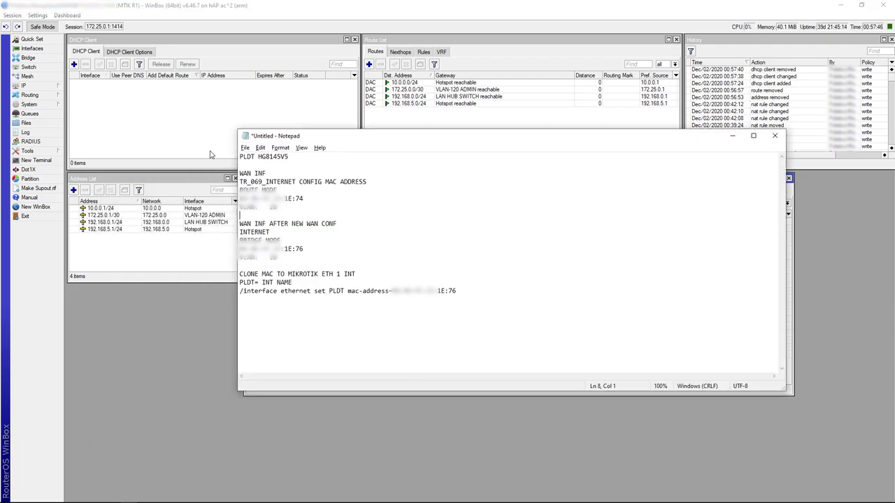
drag(471, 291, 228, 292)
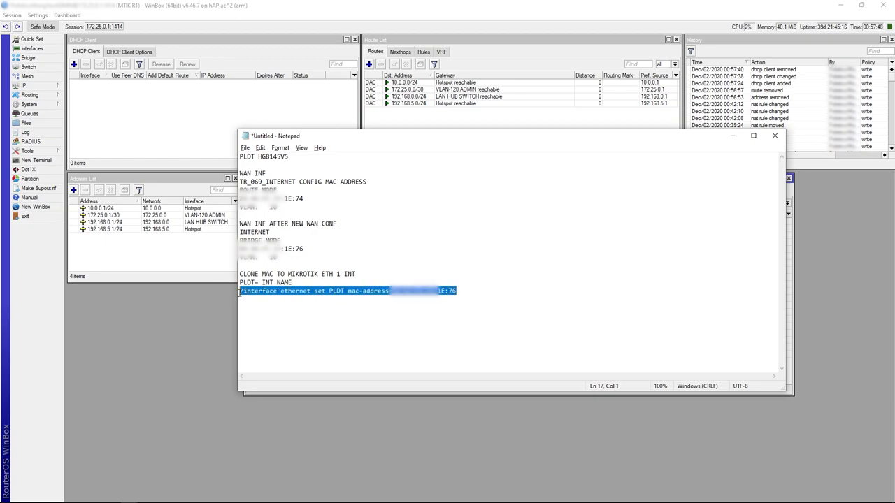
drag(240, 223, 437, 302)
click(474, 299)
click(240, 223)
shift+click(557, 313)
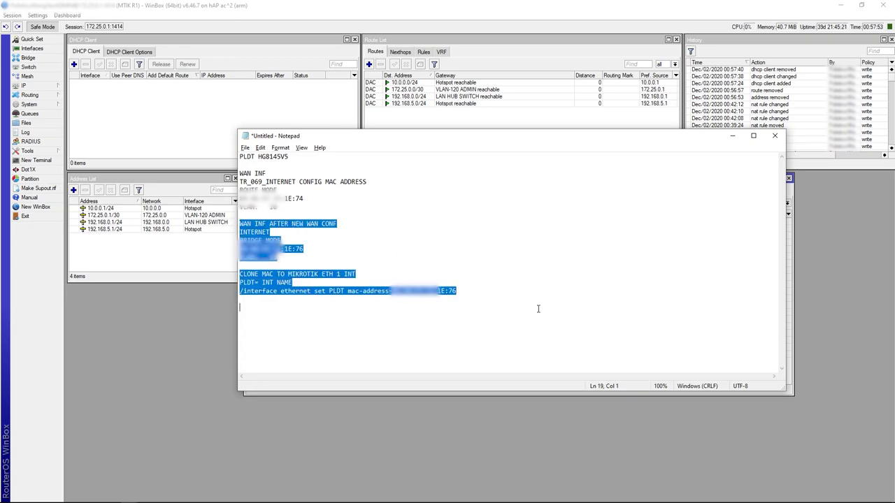
drag(458, 293, 230, 292)
right_click(283, 290)
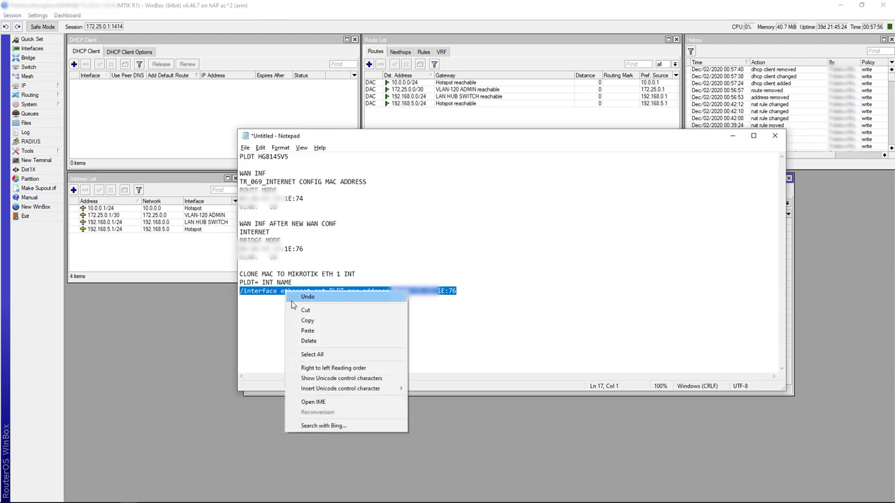
click(322, 322)
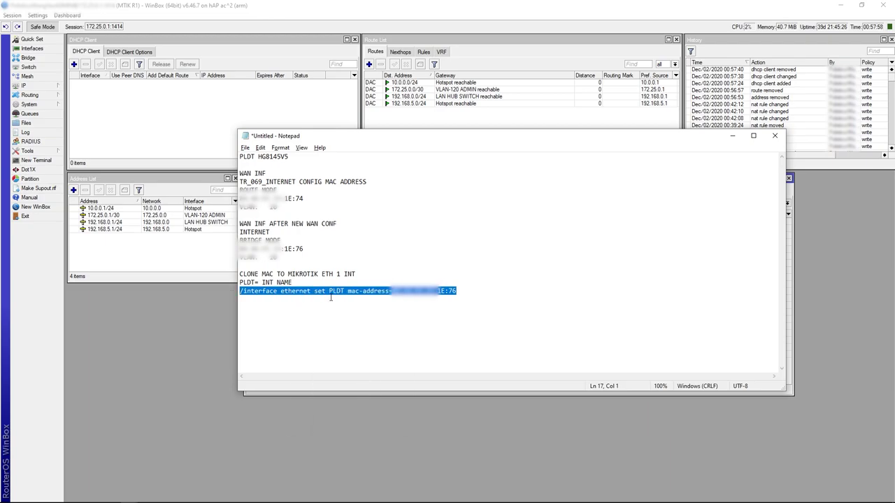
Review the PLDT interface name and the MAC address within the command in the notes
drag(390, 291, 457, 291)
double_click(339, 291)
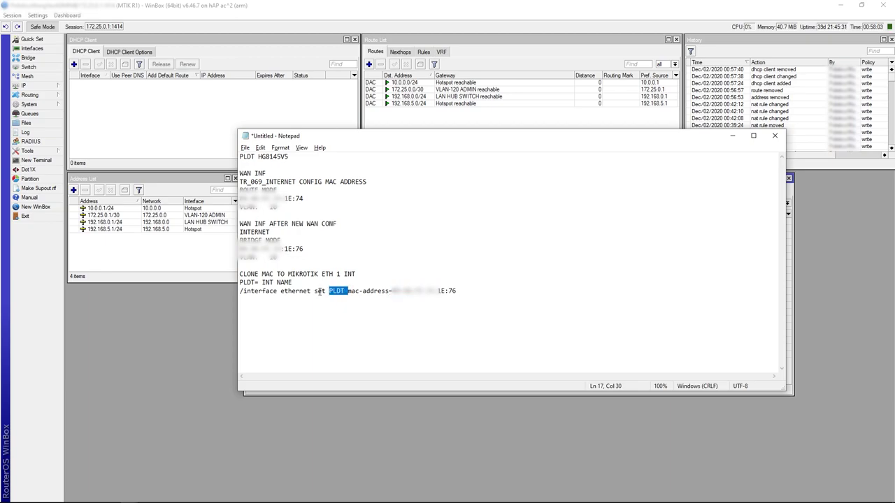
drag(241, 290, 539, 289)
drag(389, 291, 478, 290)
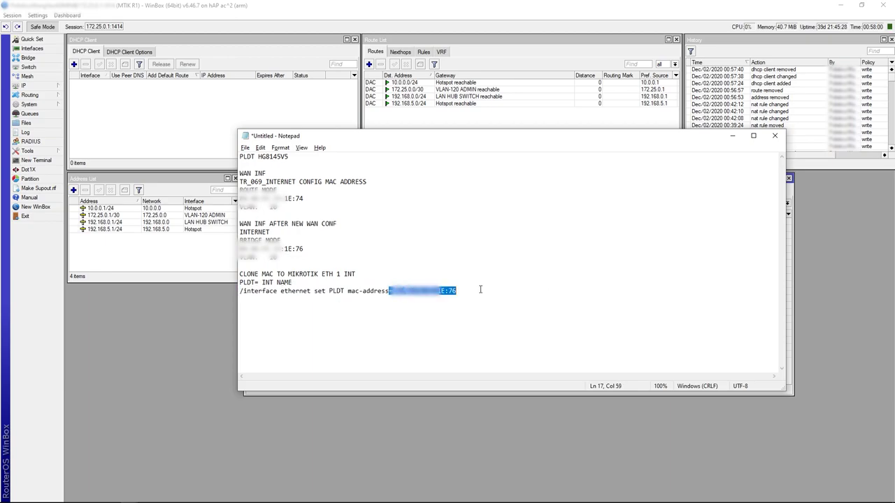
click(335, 290)
Return to WinBox, run the copied command in a new terminal to set the PLDT interface's MAC address, and close the terminal
click(225, 277)
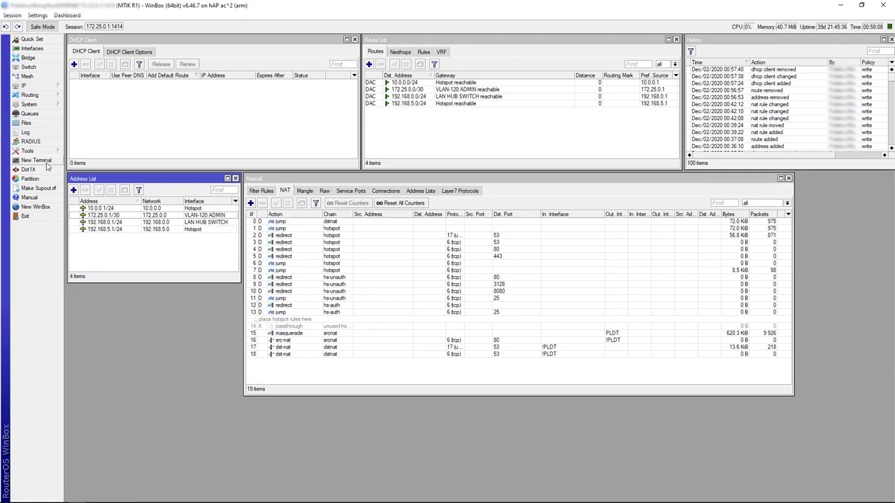
click(37, 160)
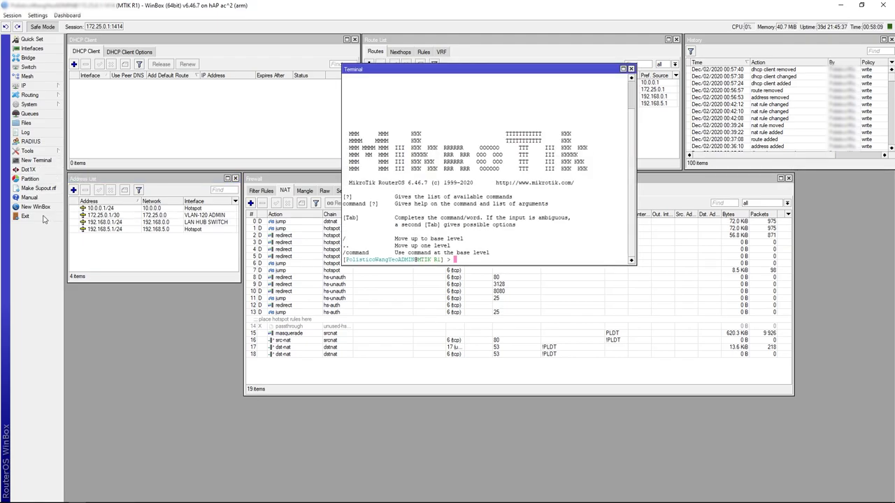
right_click(511, 193)
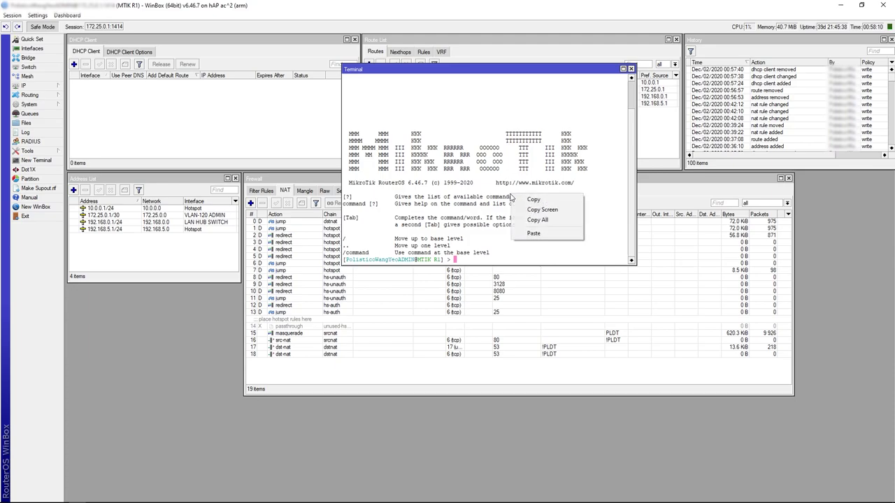
click(529, 232)
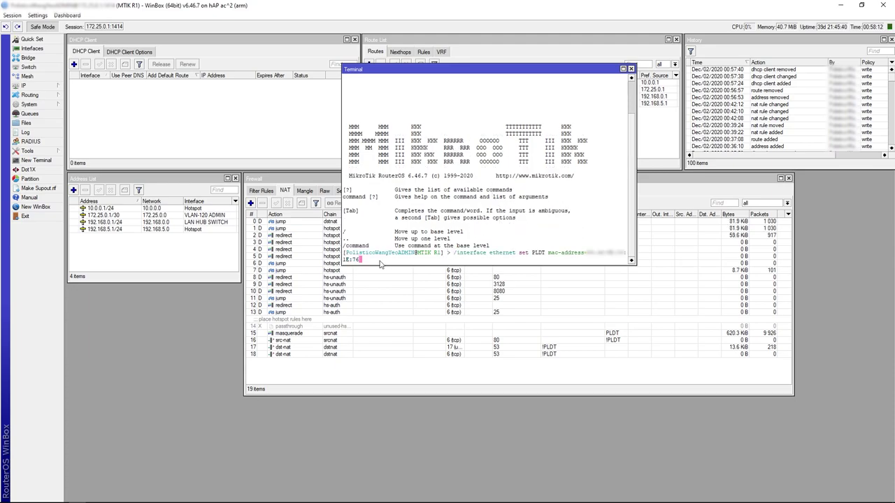
key(Return)
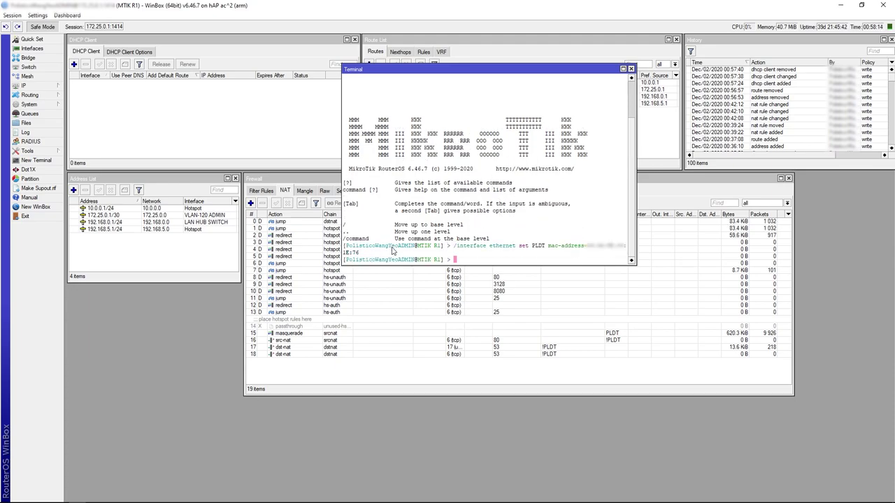
click(631, 68)
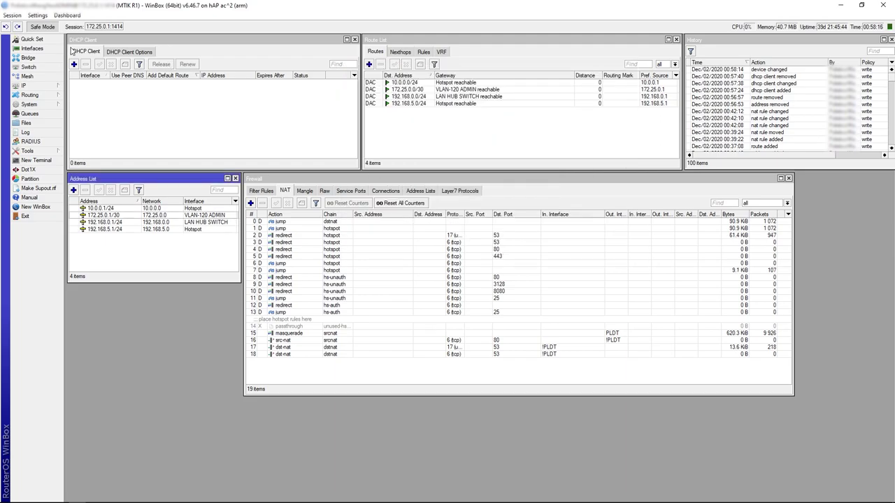
Check the MAC address in the PLDT Ethernet interface's general settings and close the interface list
click(29, 49)
drag(213, 49, 453, 150)
double_click(382, 194)
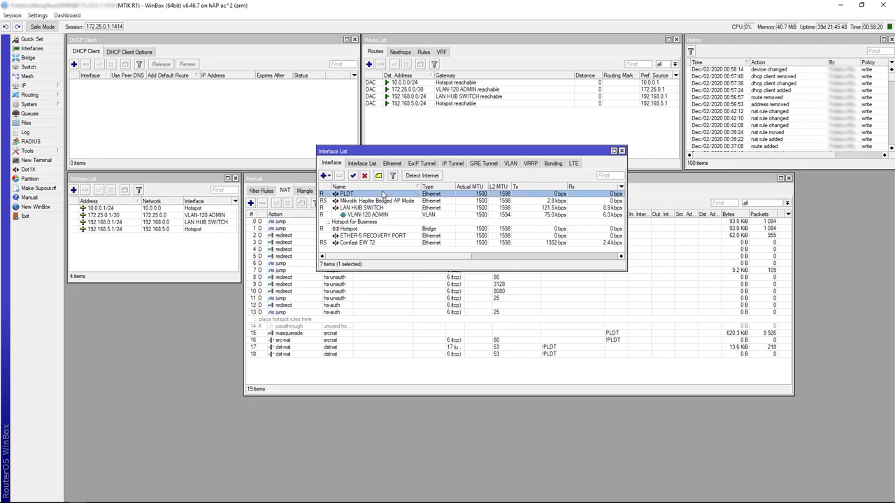
double_click(573, 319)
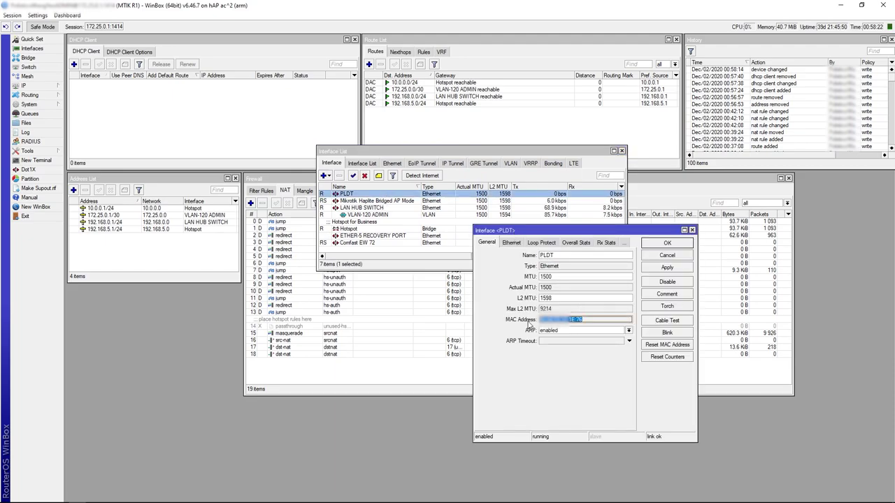
click(573, 319)
triple_click(573, 320)
click(570, 323)
click(667, 243)
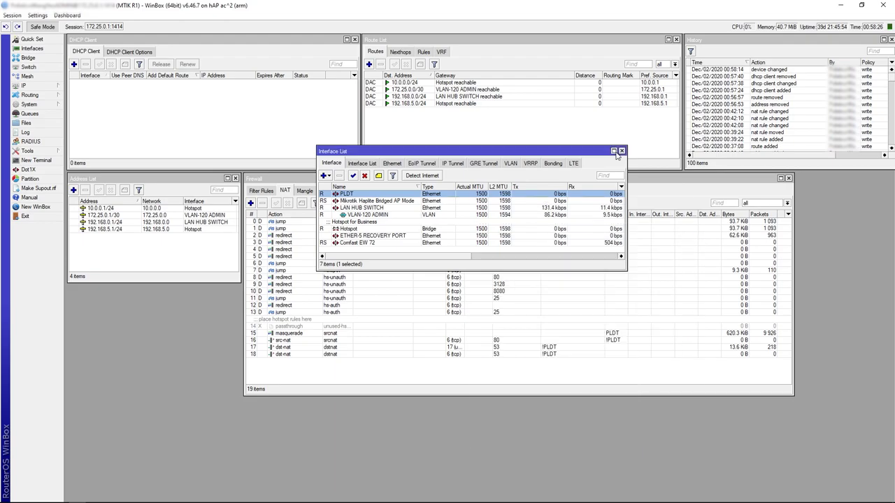
click(621, 151)
Add a DHCP client on the PLDT interface with peer DNS and peer NTP disabled and Add Default Route set to yes
click(100, 79)
click(77, 65)
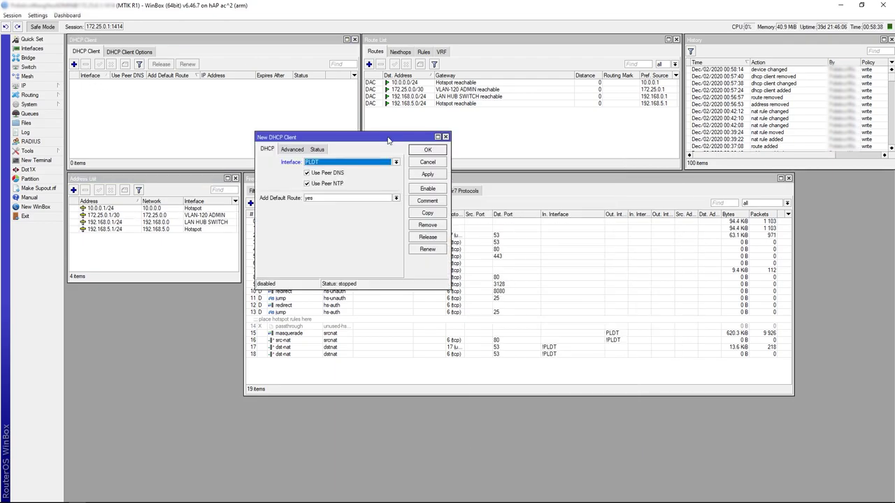
click(325, 163)
key(Return)
click(309, 201)
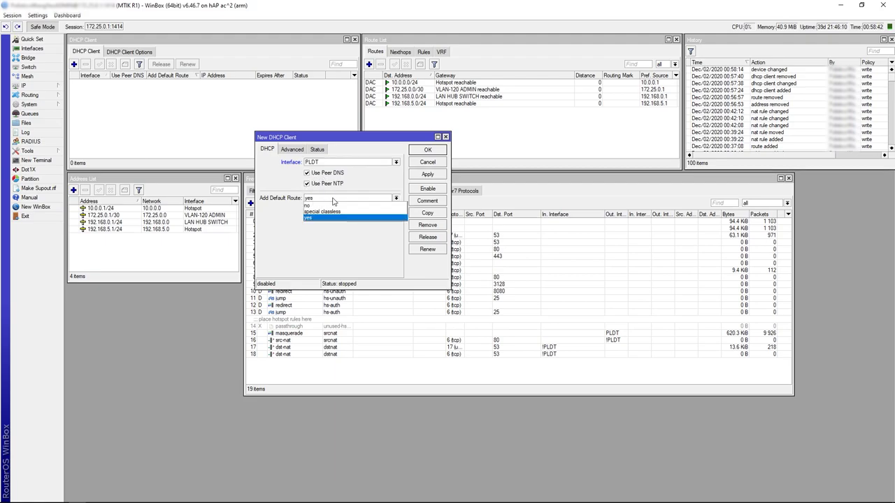
click(363, 203)
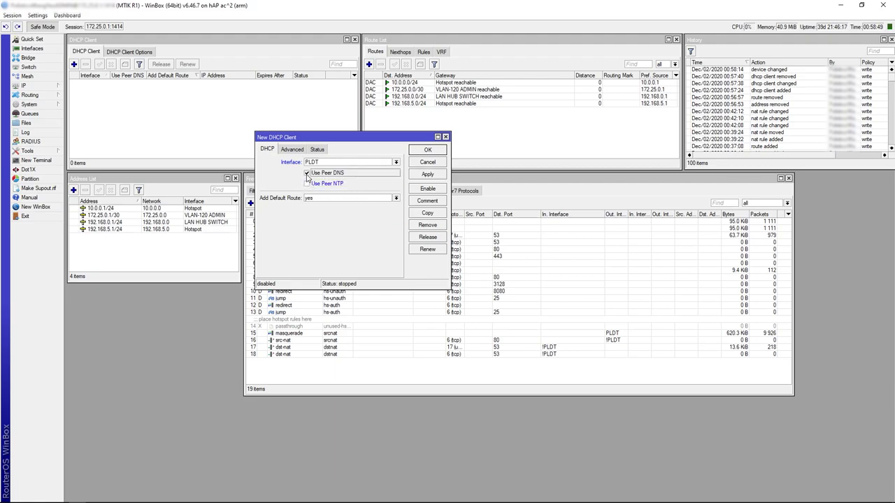
Review the new DHCP client's advanced options and status, and apply and save the client
click(293, 148)
click(317, 149)
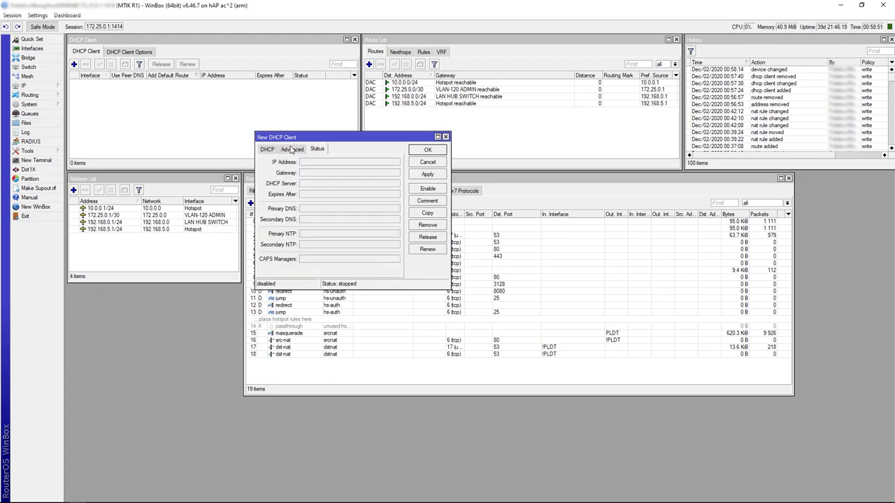
click(292, 149)
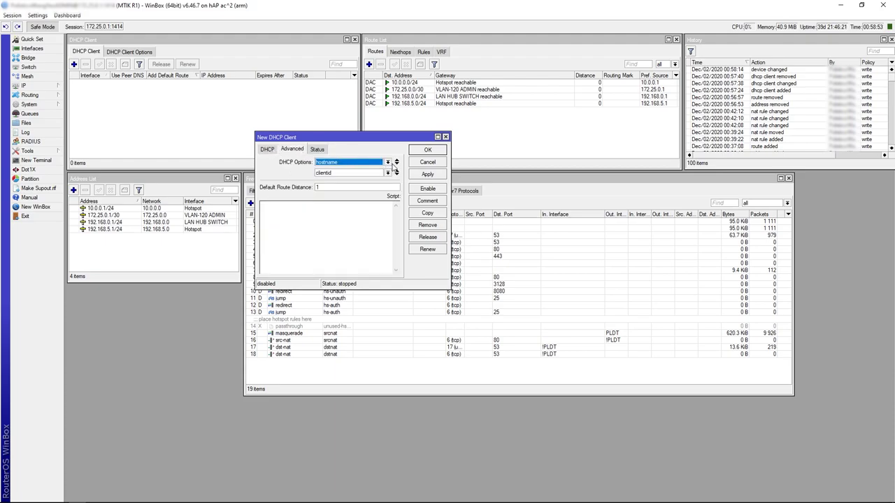
click(317, 149)
click(267, 149)
click(428, 174)
click(427, 149)
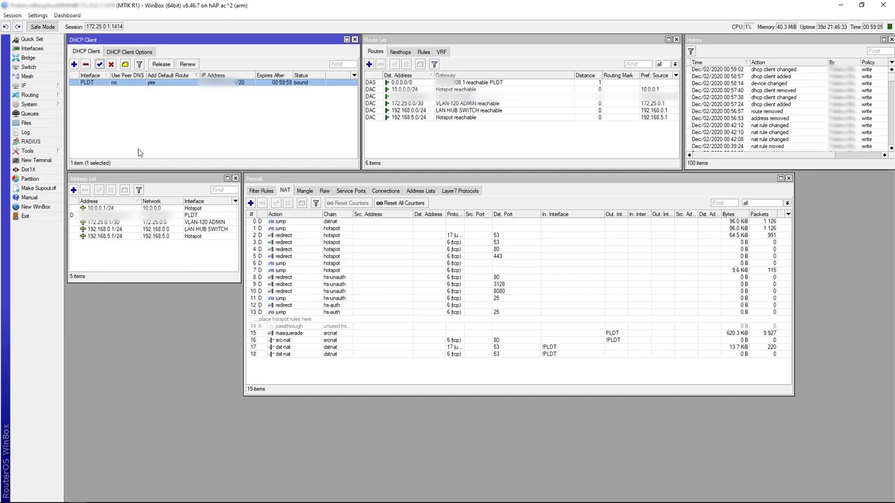
Check the PLDT address, the default route and the PLDT masquerade rule, and reset all NAT rule counters
click(138, 215)
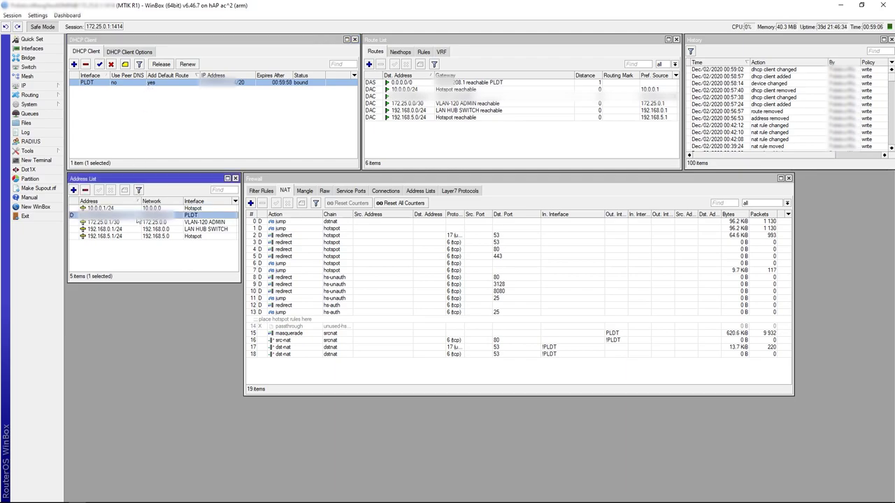
click(431, 84)
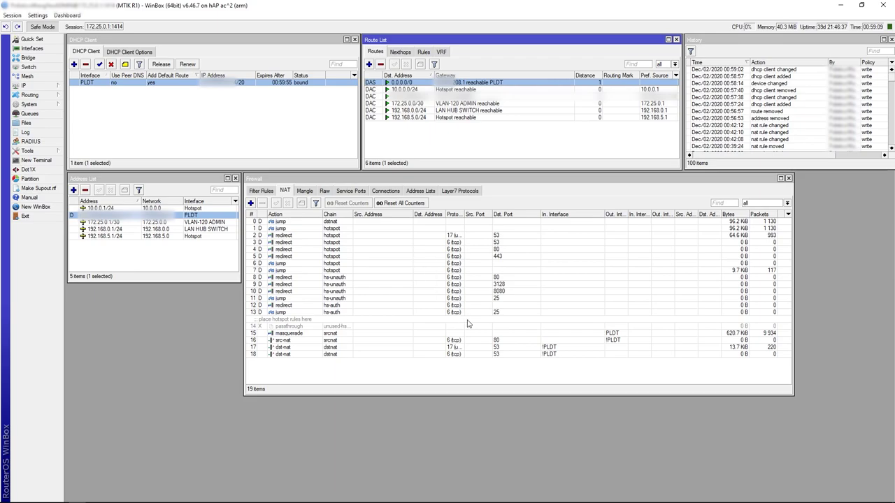
click(526, 334)
click(413, 202)
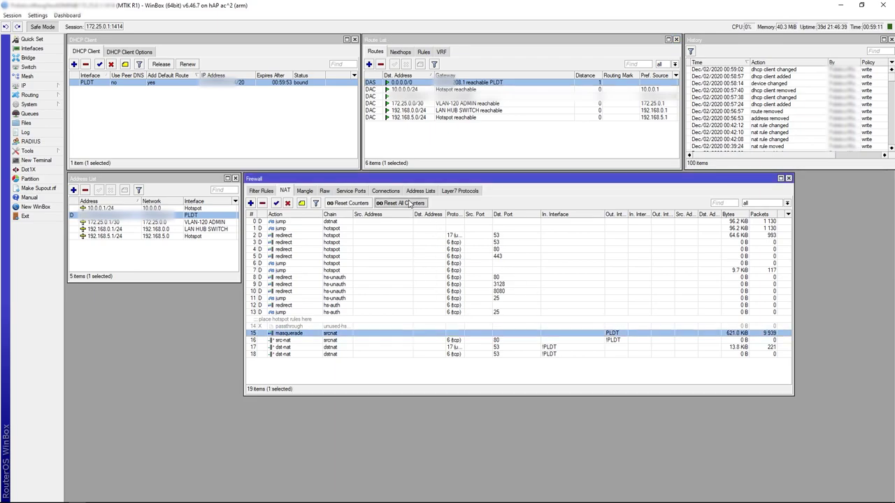
click(450, 376)
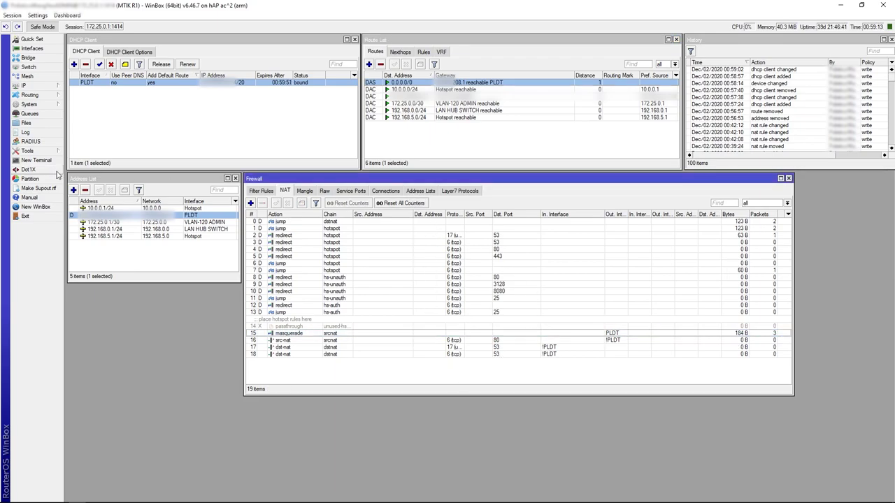
Ping google.com from a new terminal to test the internet connection
click(36, 160)
text(ping google.com)
key(Return)
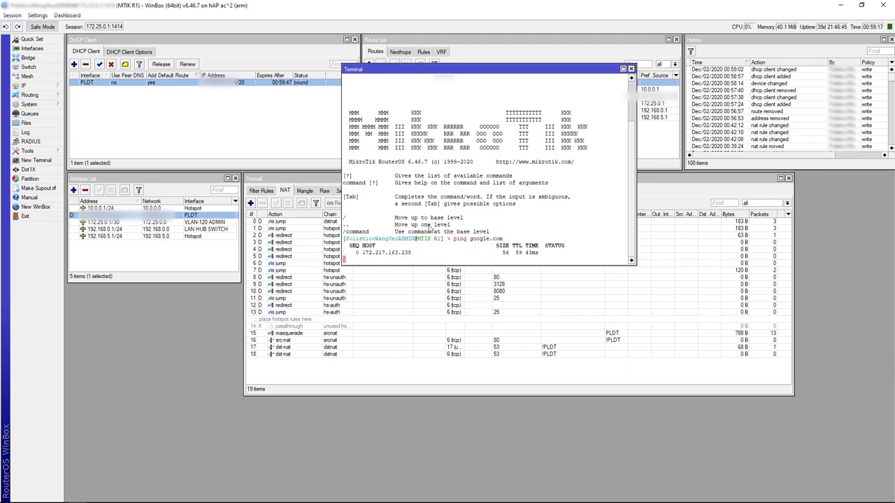